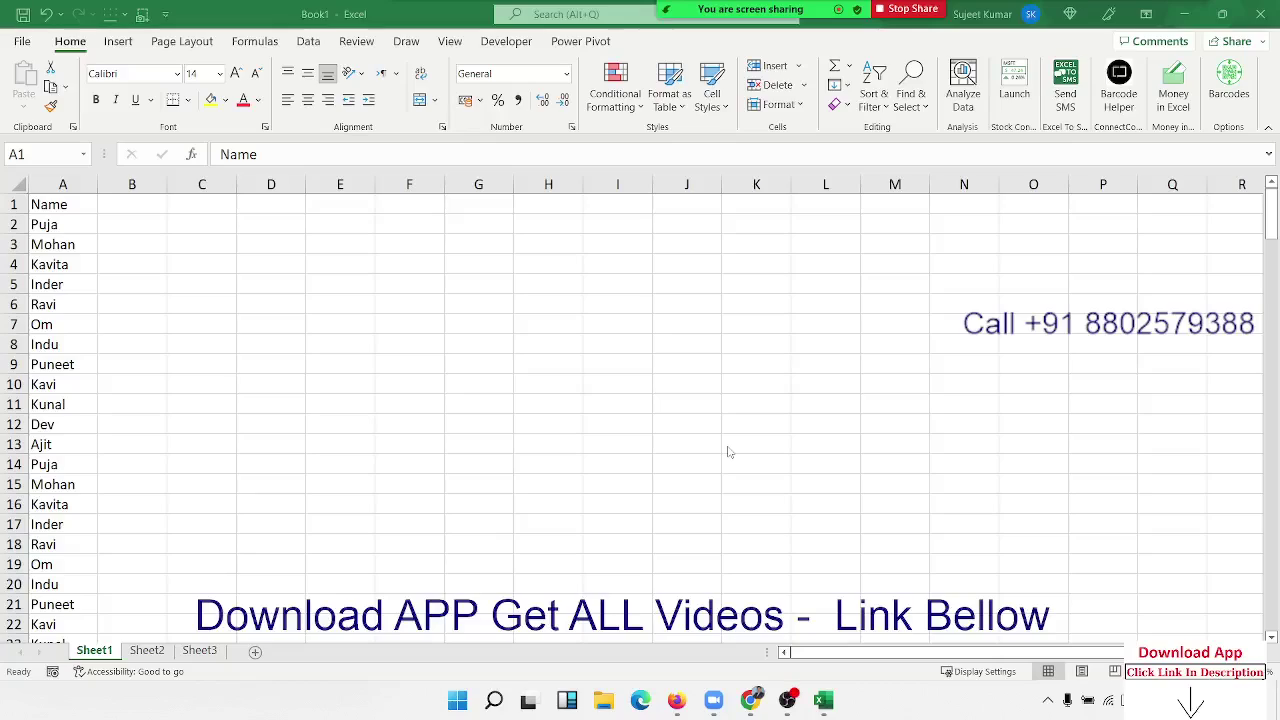
# Step: Copy all of column A's names and paste them into column G at G1
pyautogui.click(55, 229)
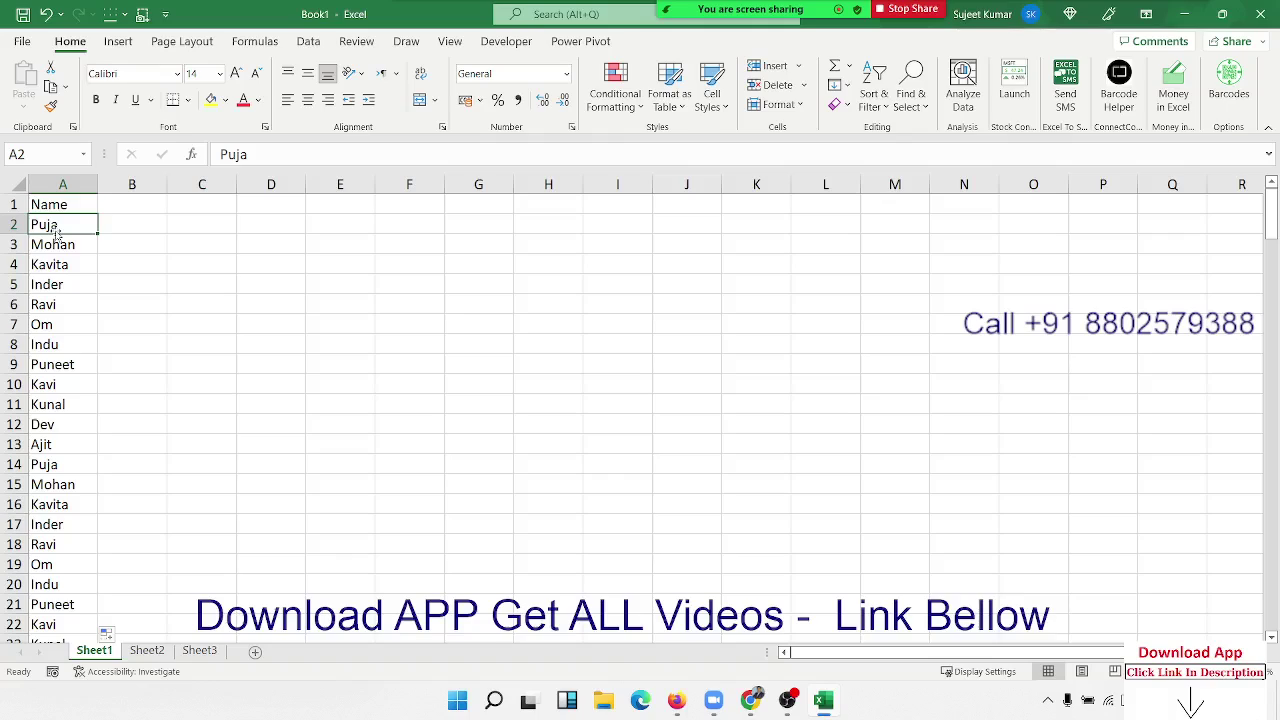
pyautogui.click(67, 186)
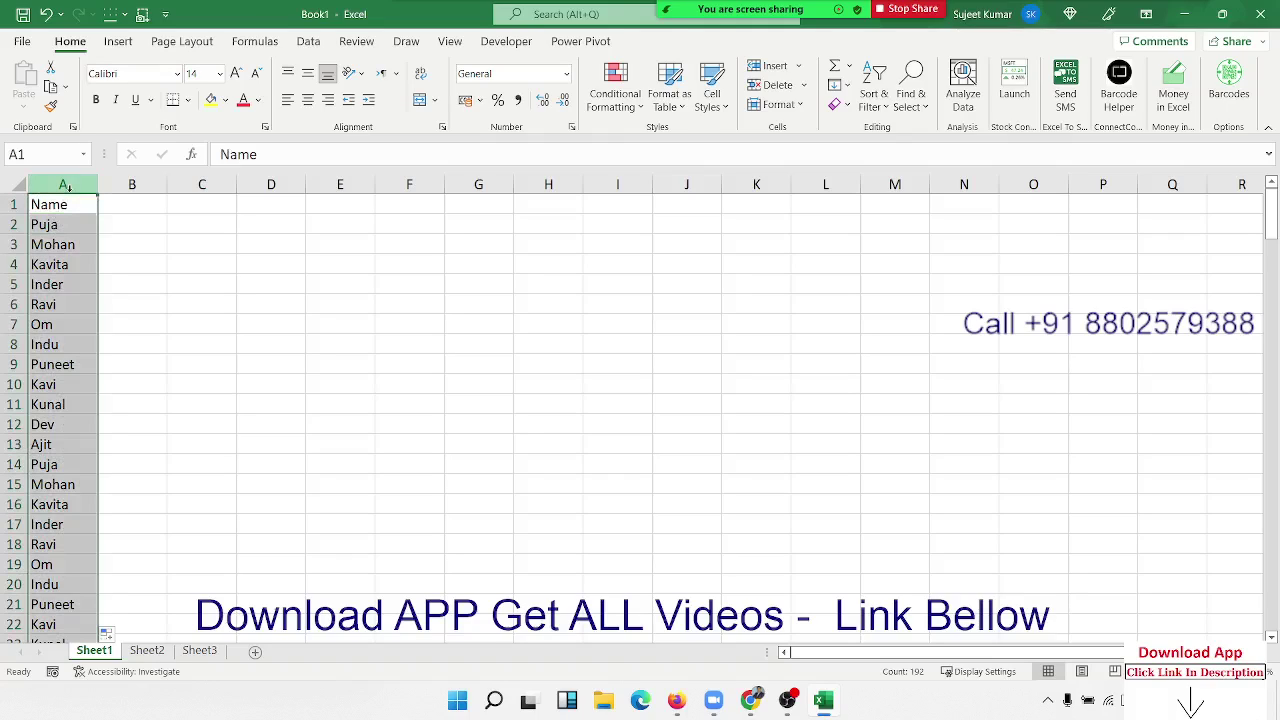
pyautogui.click(43, 268)
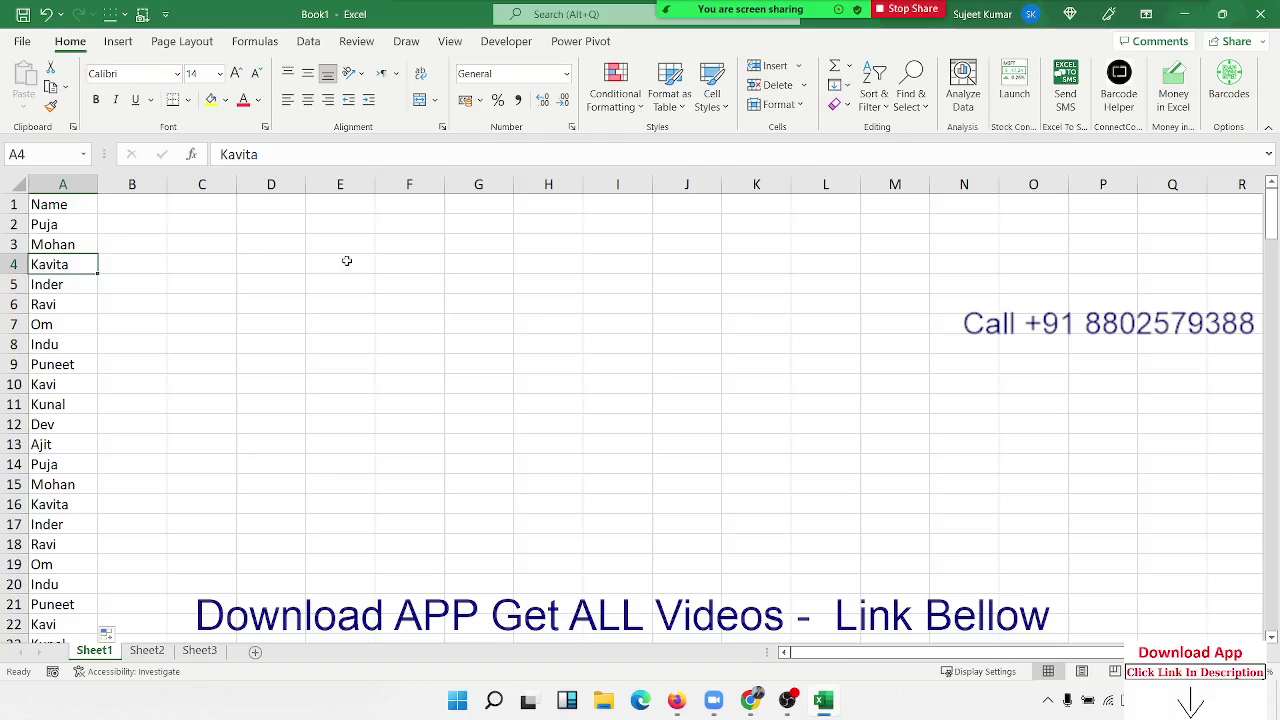
pyautogui.click(335, 242)
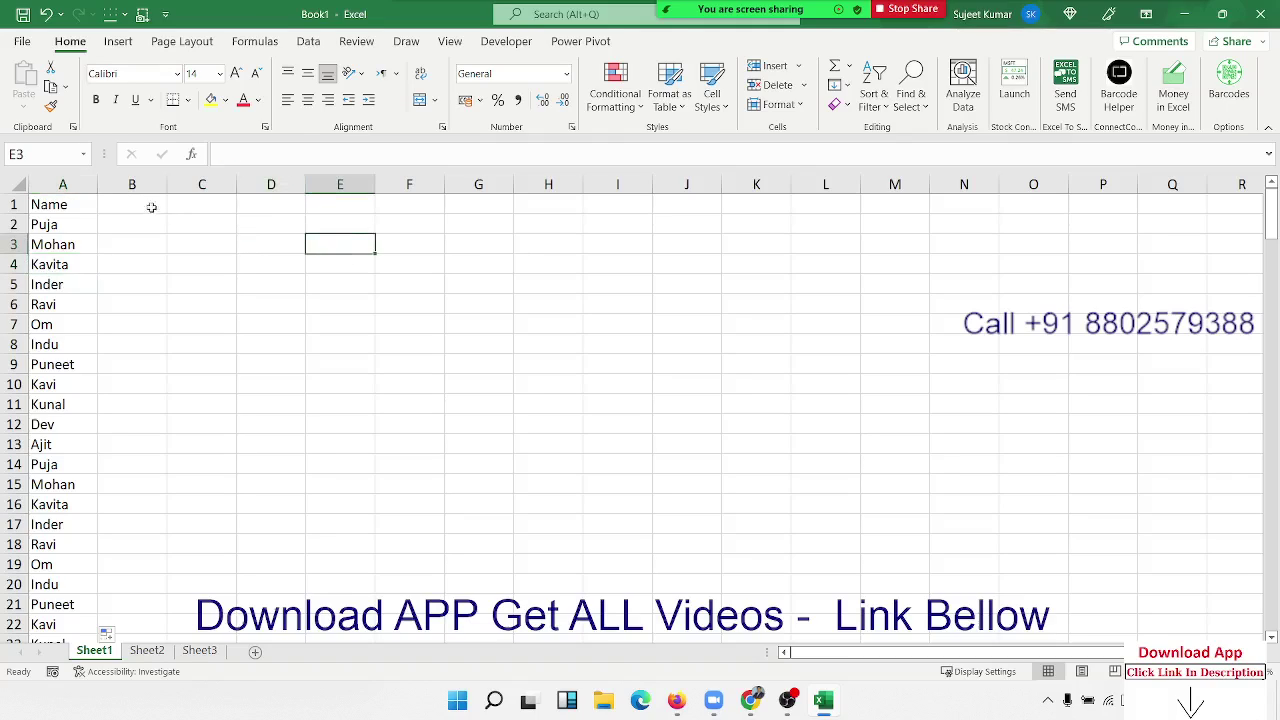
pyautogui.click(87, 188)
pyautogui.hotkey('ctrl', 'c')
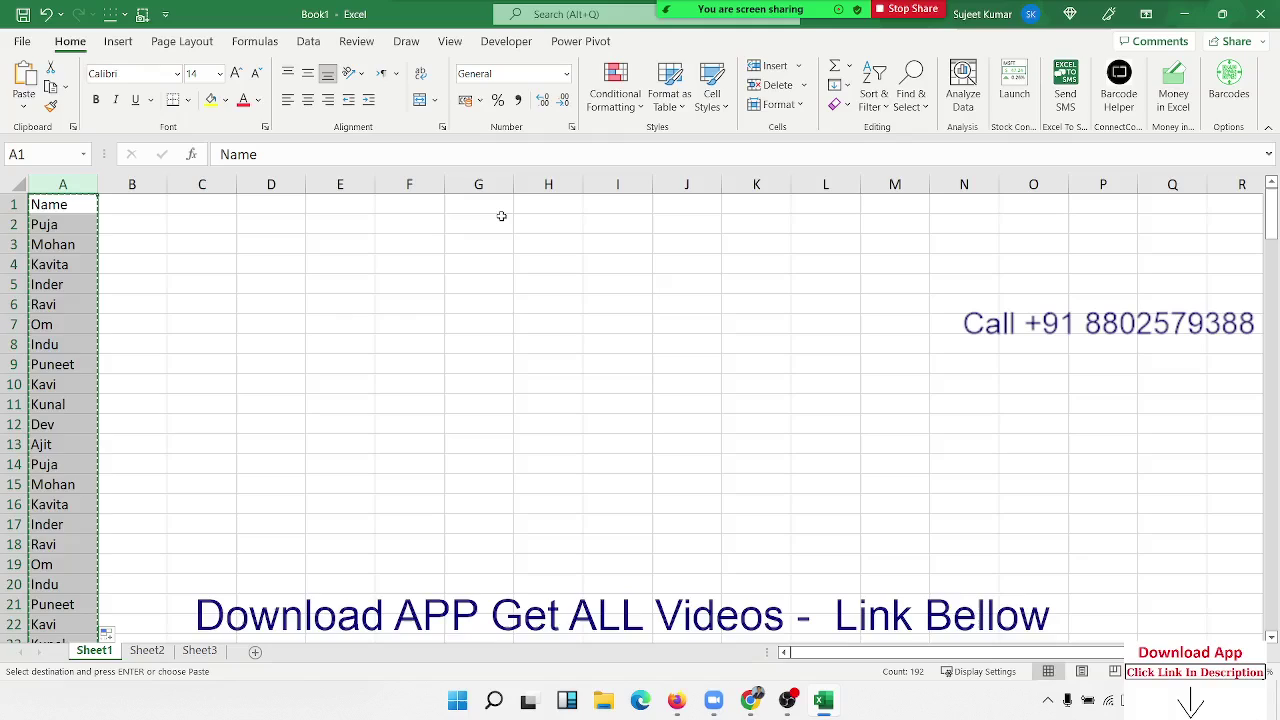
pyautogui.click(499, 206)
pyautogui.hotkey('ctrl', 'v')
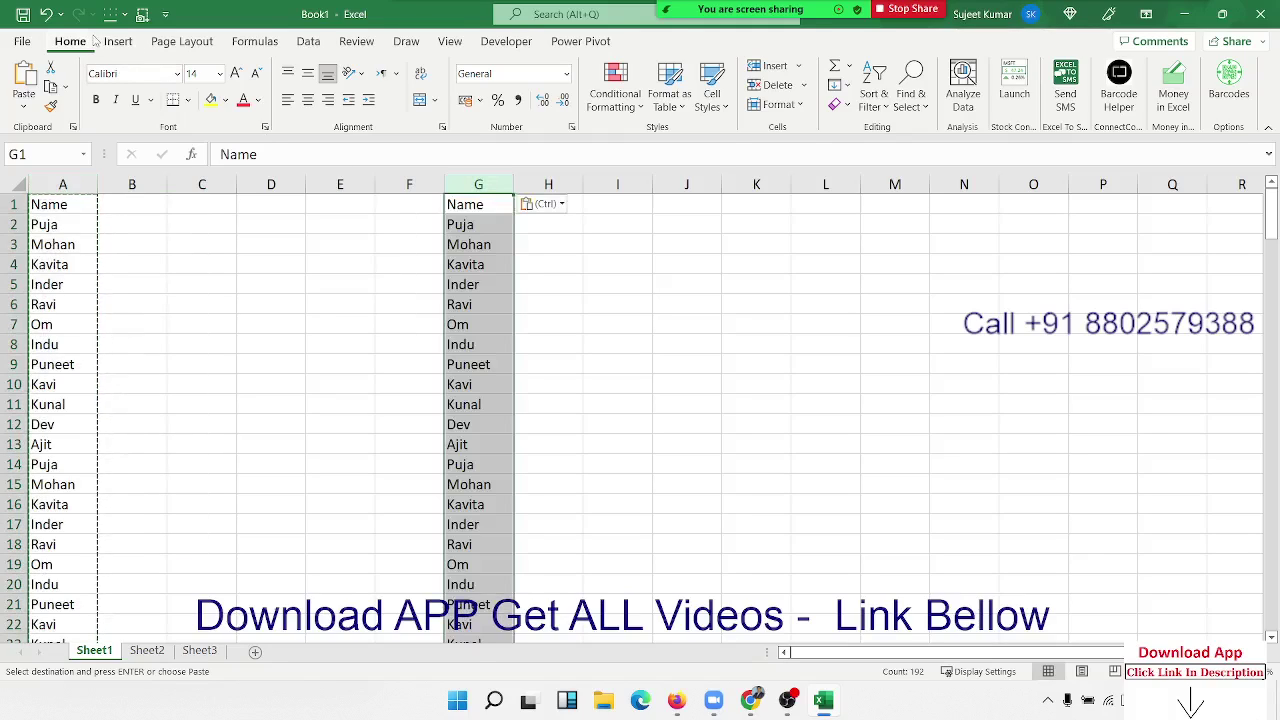
# Step: Remove duplicates from column G, leaving 13 unique names, then clear them
pyautogui.click(308, 41)
pyautogui.click(840, 86)
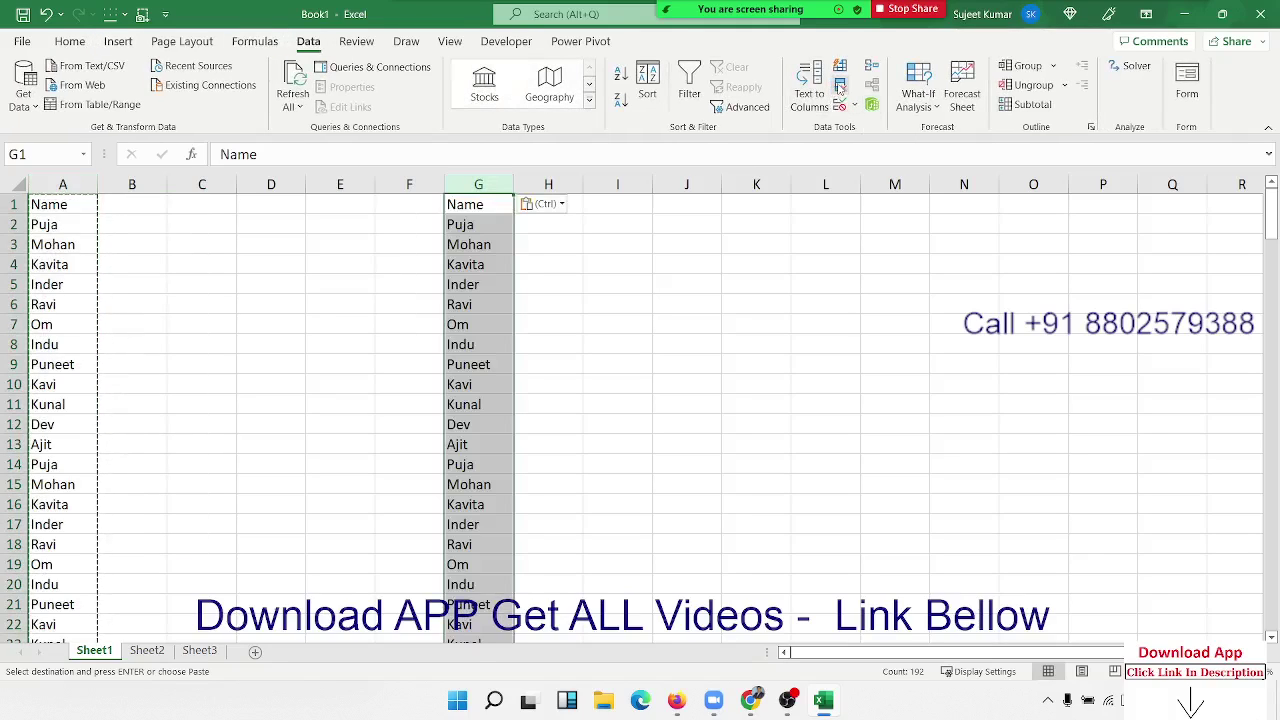
pyautogui.click(752, 458)
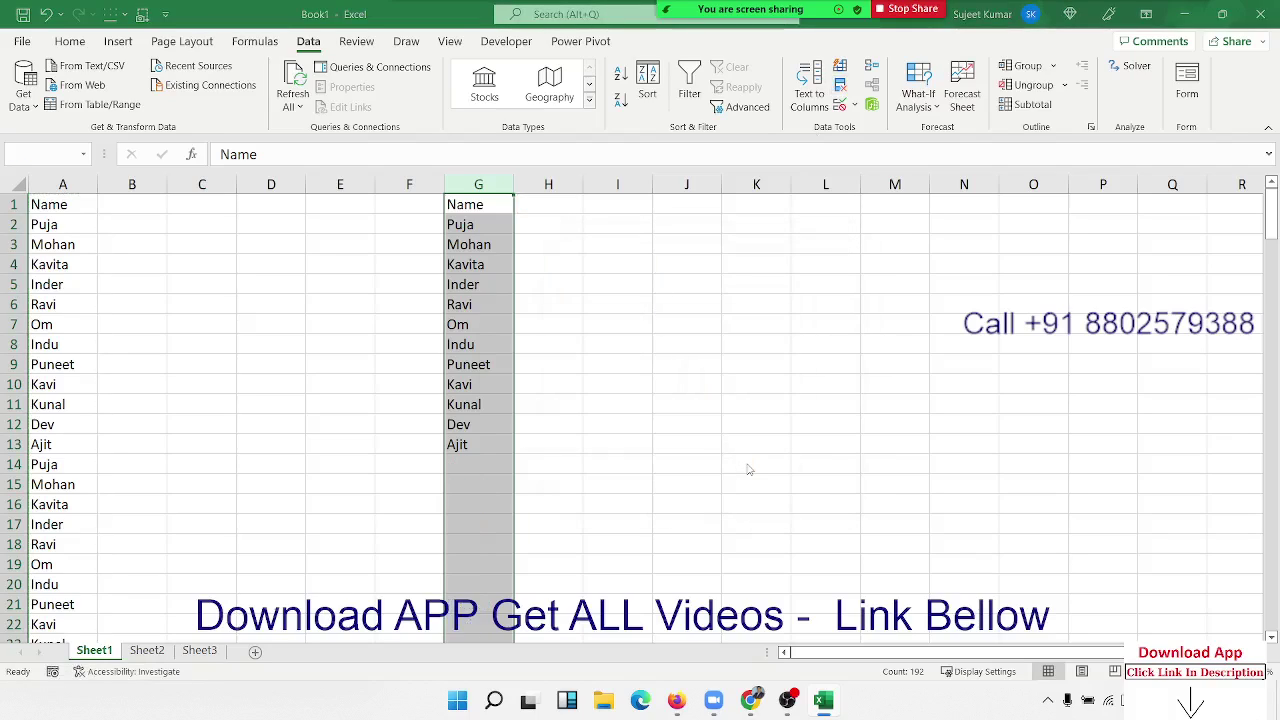
pyautogui.click(657, 395)
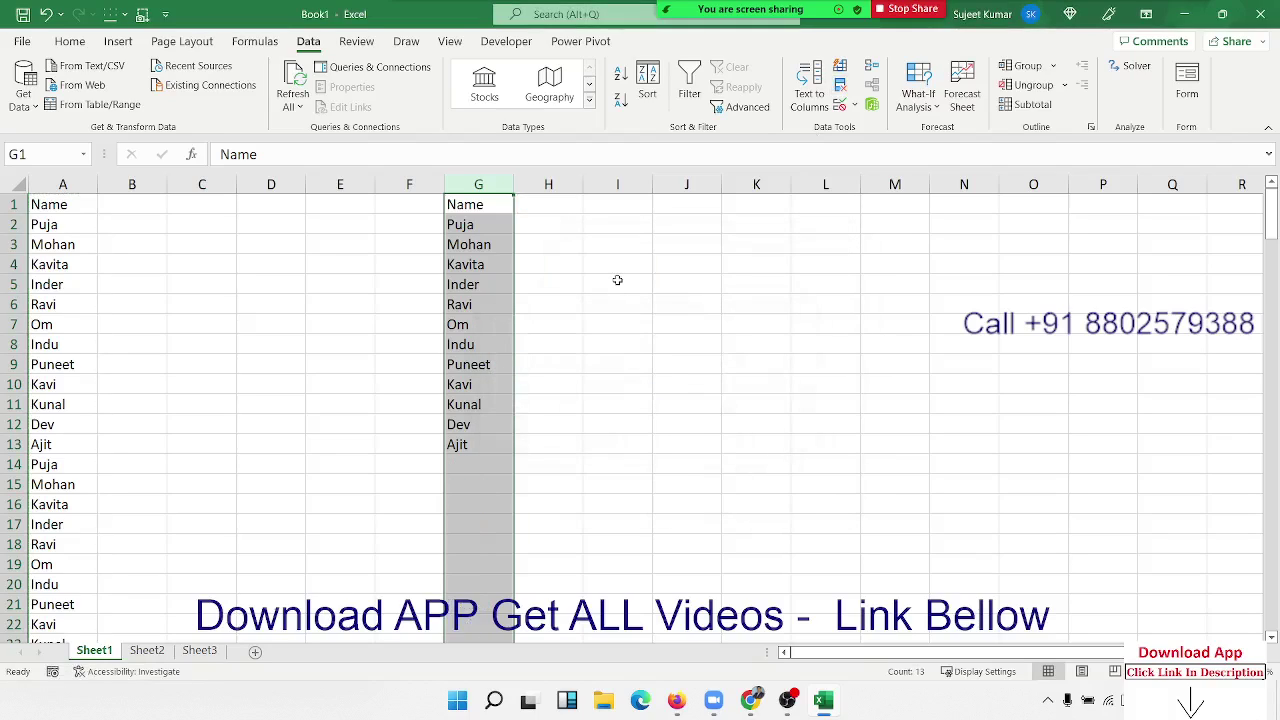
pyautogui.press('Delete')
pyautogui.press('Up')
pyautogui.write('=')
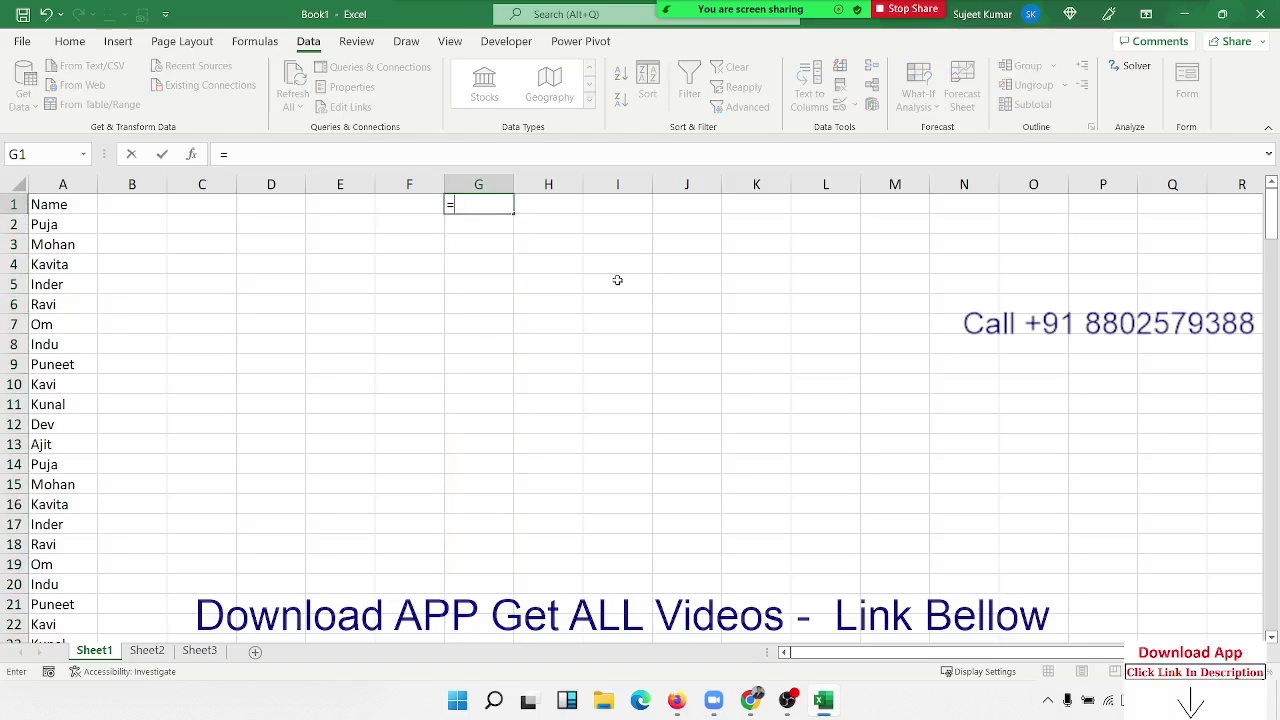
pyautogui.write('uni')
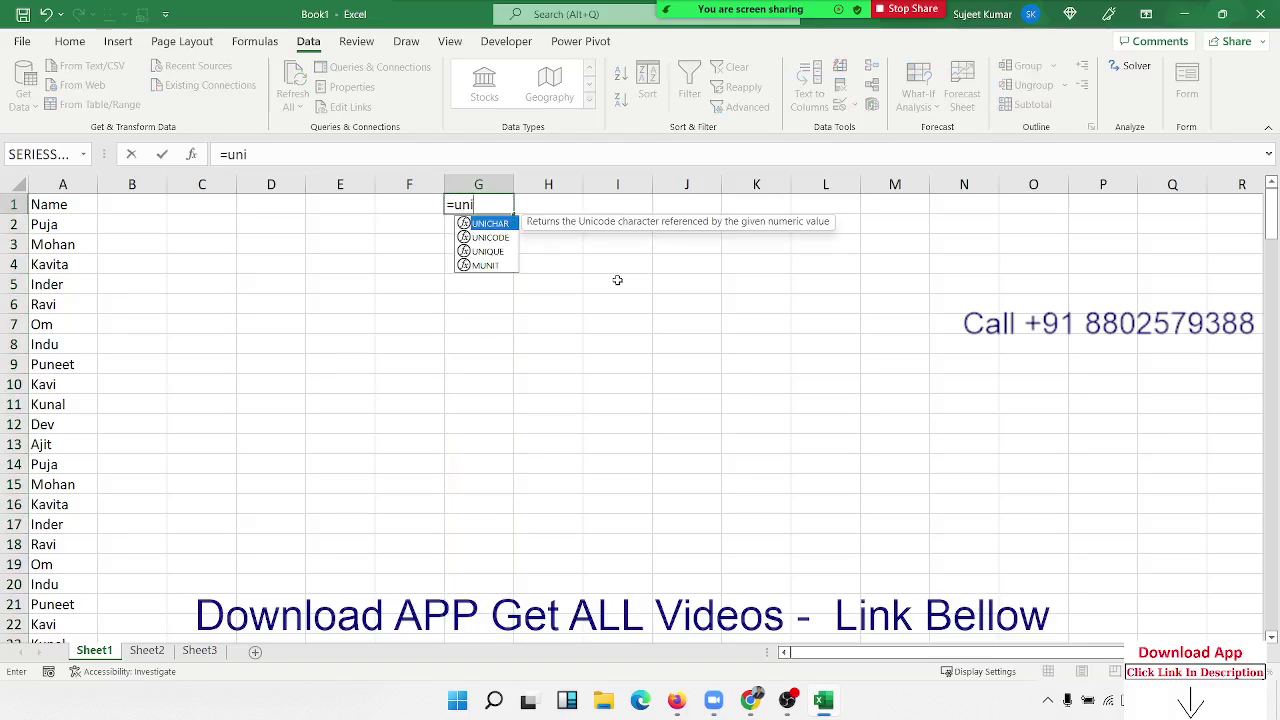
pyautogui.press('Down')
pyautogui.press('Down')
pyautogui.press('Tab')
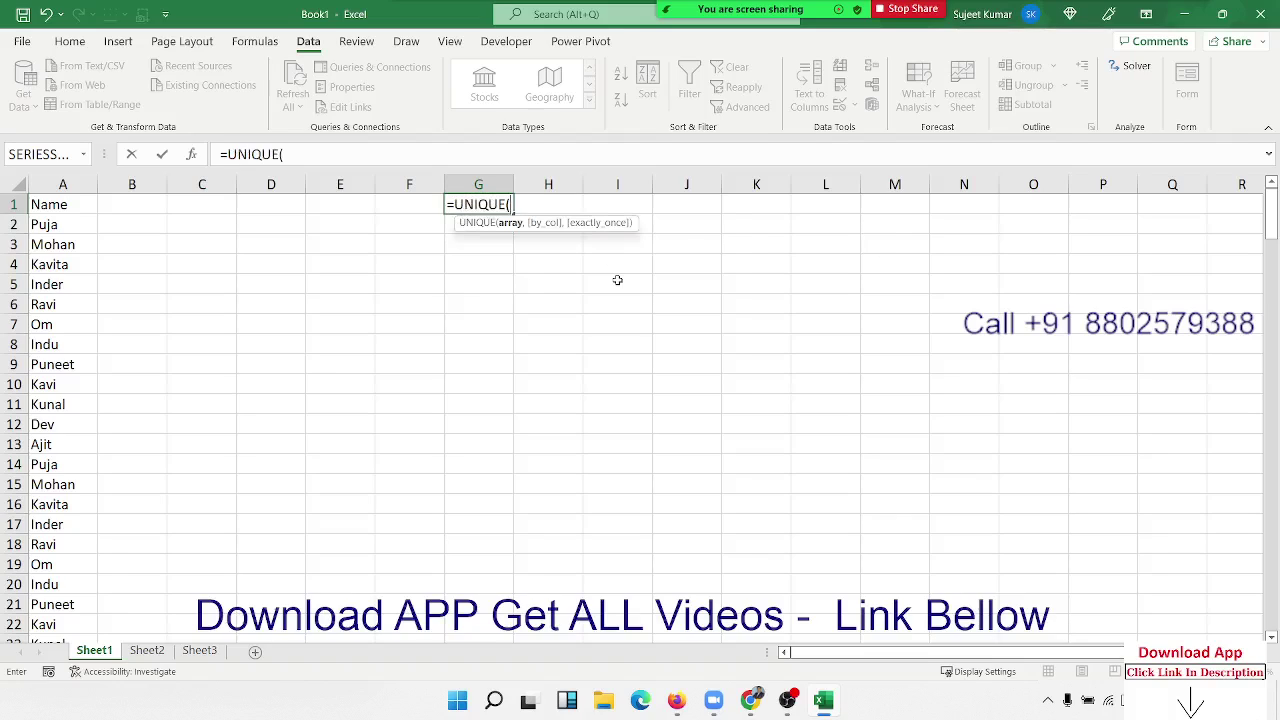
pyautogui.press('Left')
pyautogui.press('Left')
pyautogui.press('Left')
pyautogui.press('Left')
pyautogui.press('Left')
pyautogui.press('Left')
pyautogui.hotkey('ctrl', 'space')
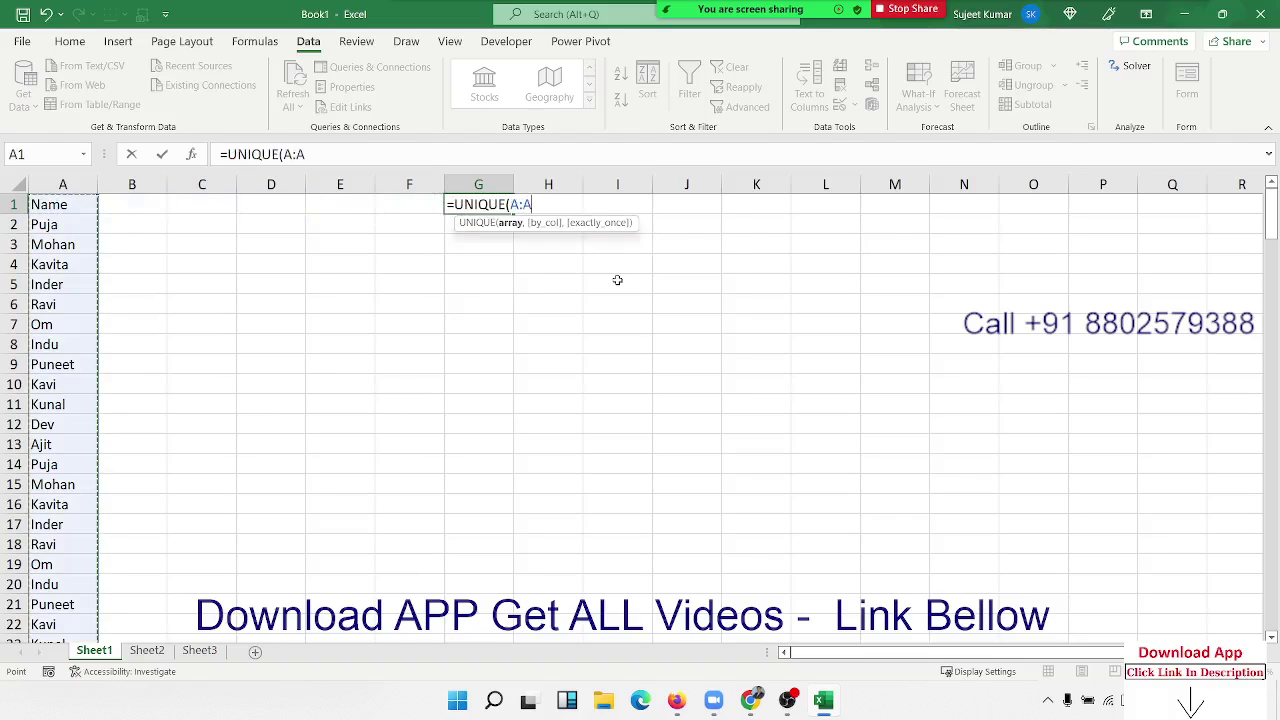
pyautogui.press('Return')
pyautogui.press('Up')
pyautogui.hotkey('ctrl', 'shift', 'Down')
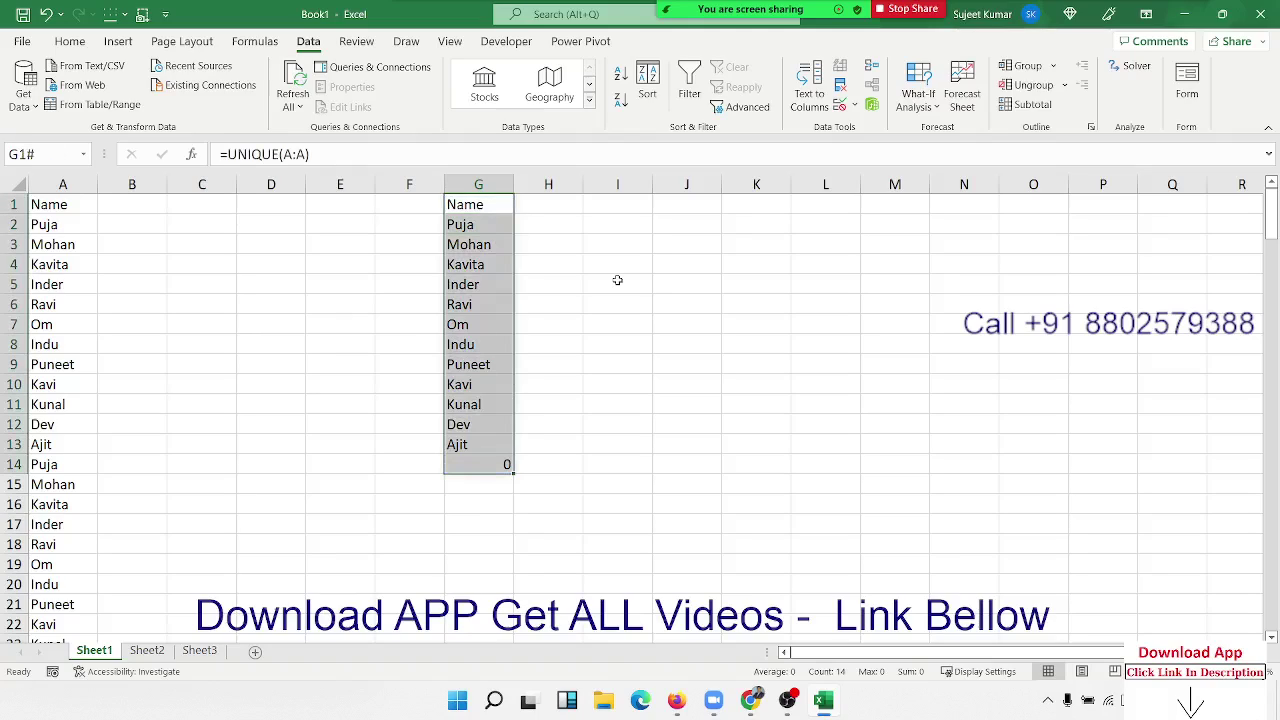
pyautogui.press('Delete')
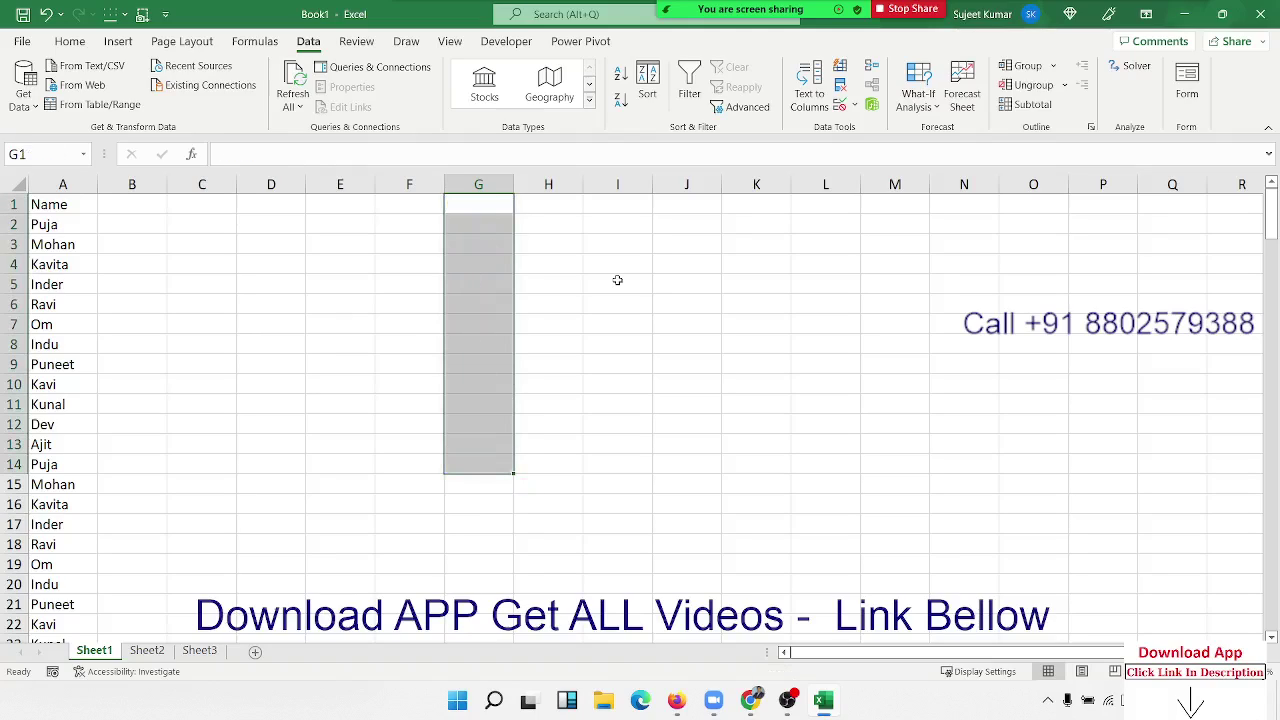
pyautogui.press('Down')
pyautogui.press('Left')
pyautogui.press('Left')
pyautogui.press('Left')
pyautogui.press('Left')
pyautogui.press('Left')
pyautogui.press('Left')
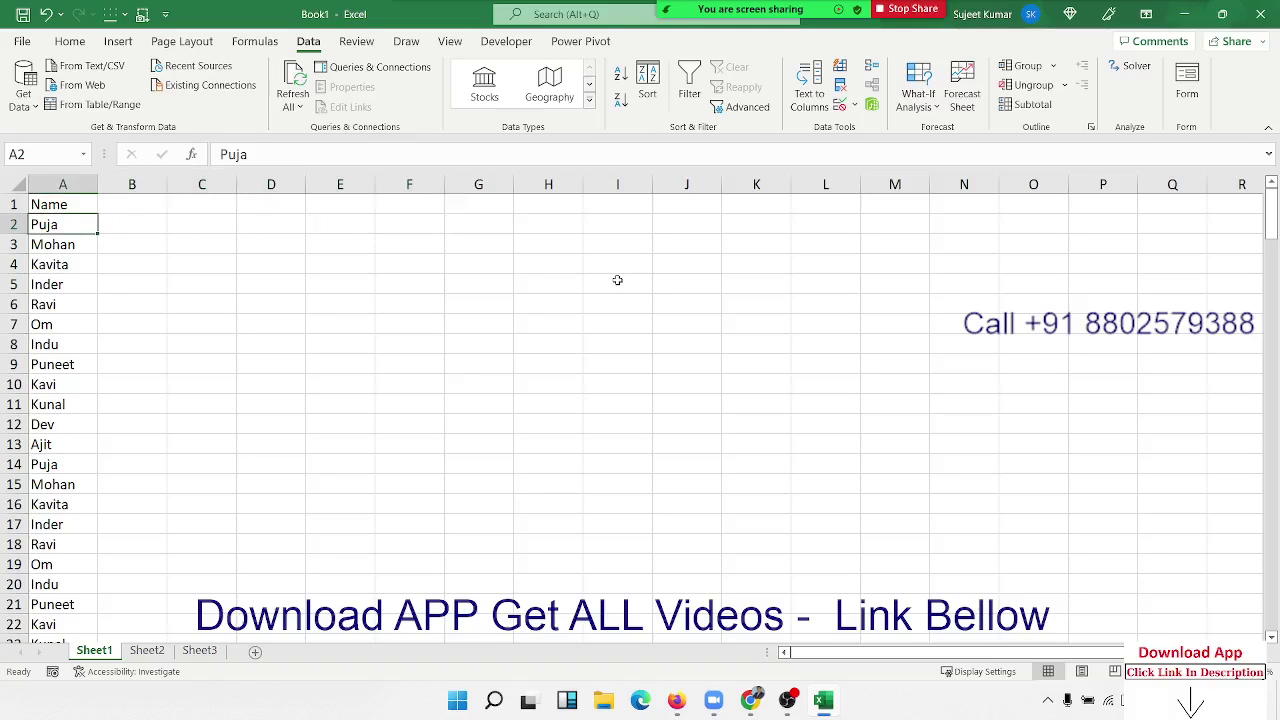
# Step: Open the Visual Basic editor from the Developer tab
pyautogui.click(508, 20)
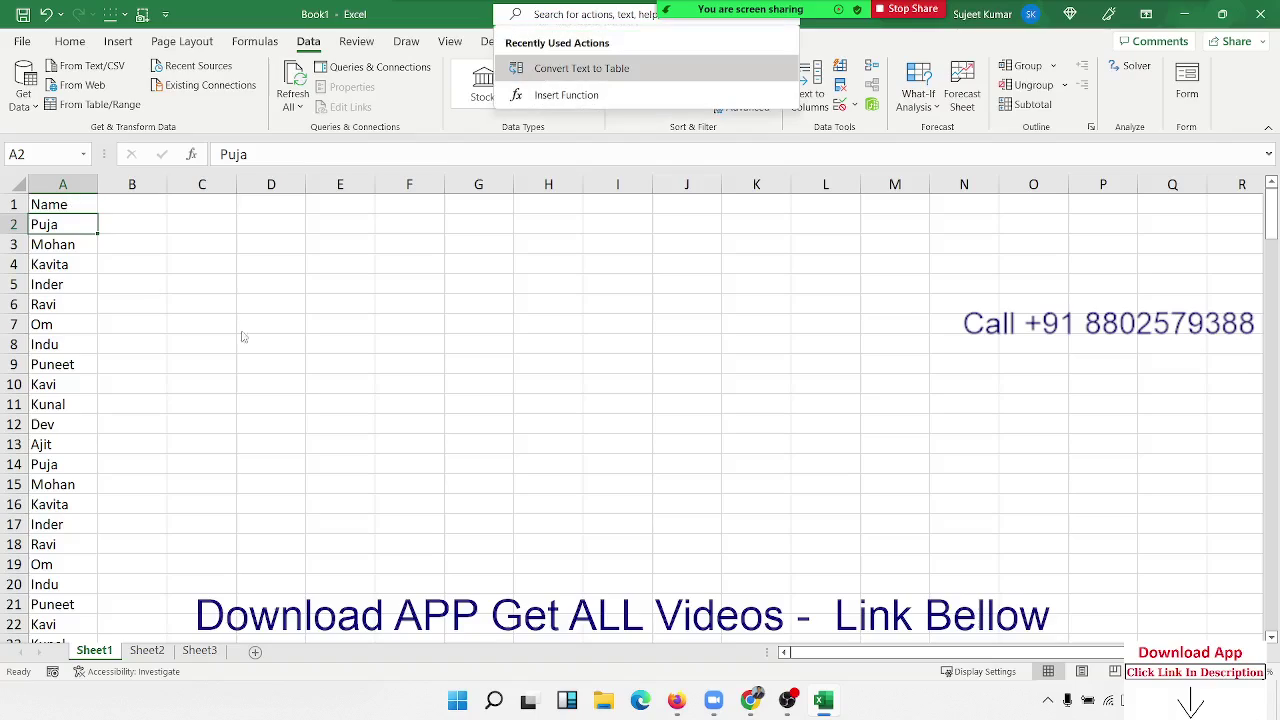
pyautogui.press('Escape')
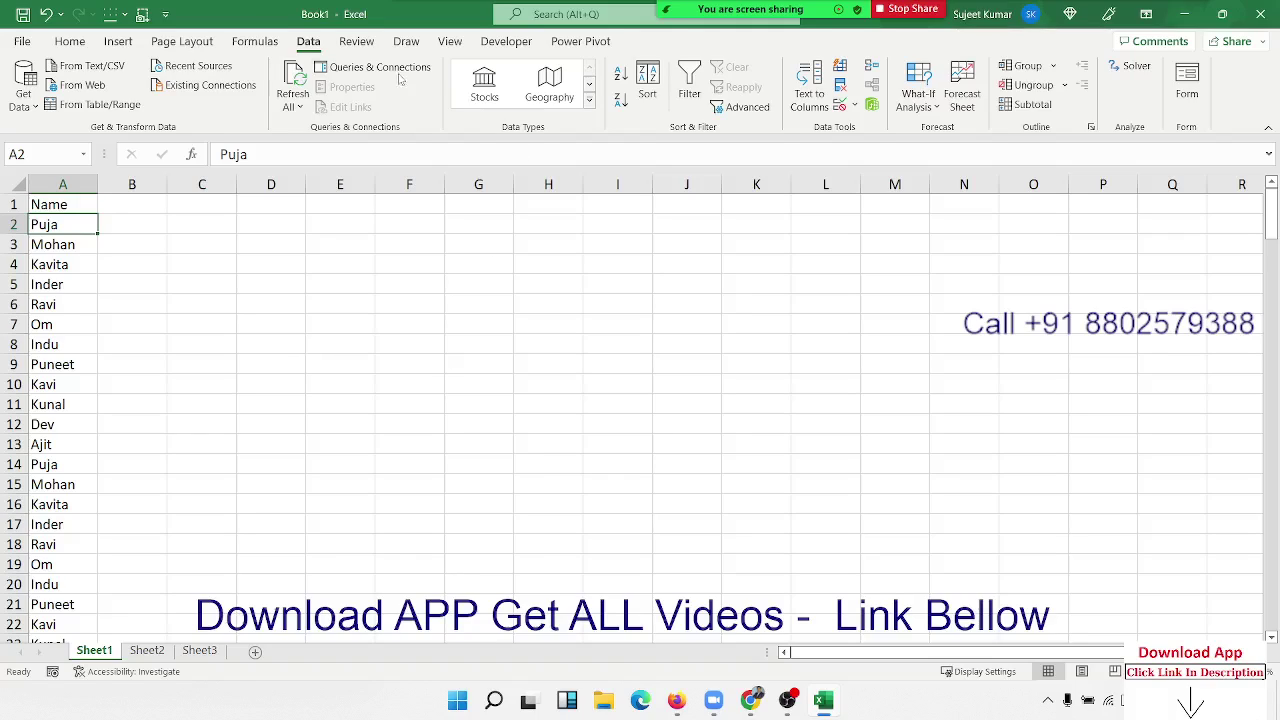
pyautogui.click(506, 41)
pyautogui.click(23, 85)
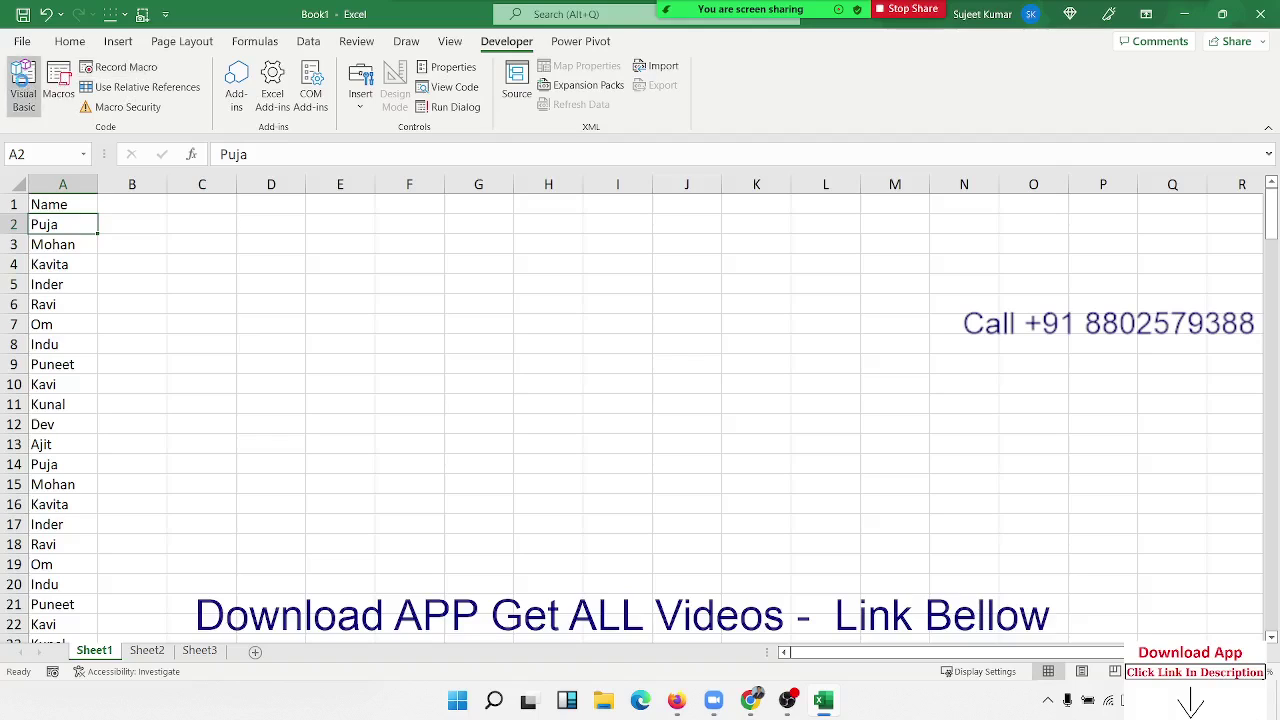
# Step: Snap the editor left and Excel right, then insert a new Module1
pyautogui.moveTo(590, 20)
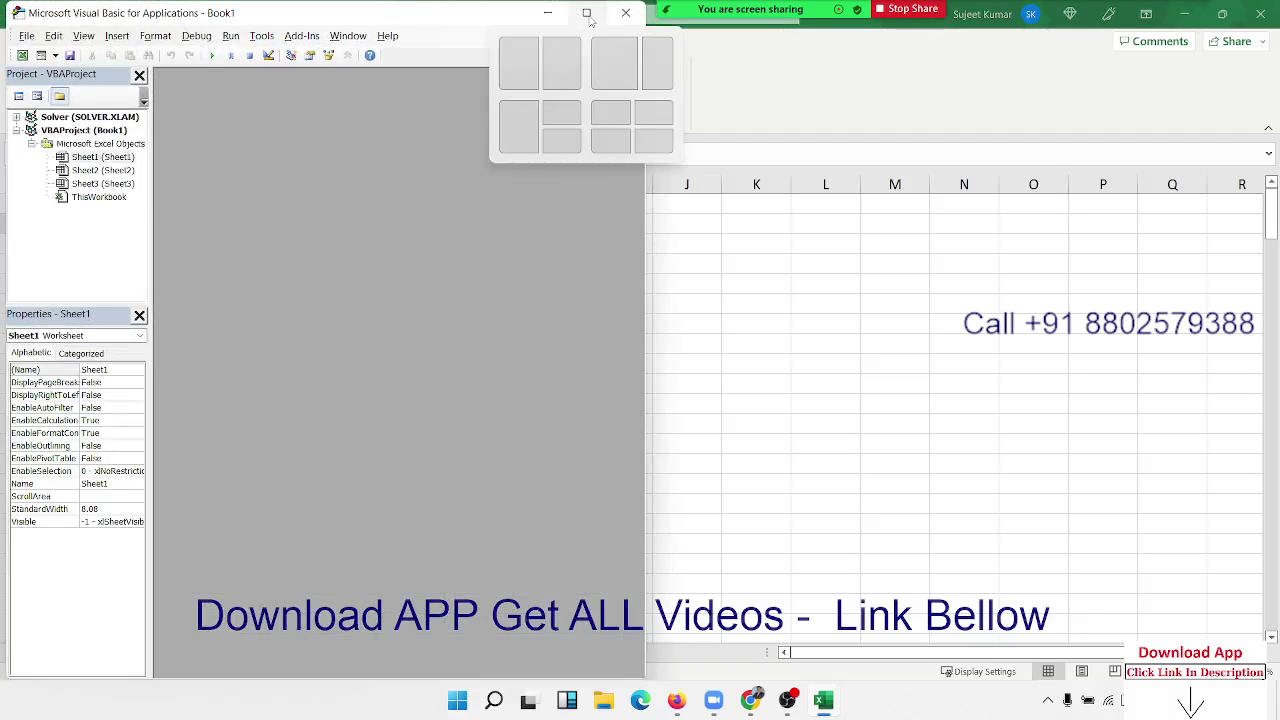
pyautogui.click(519, 62)
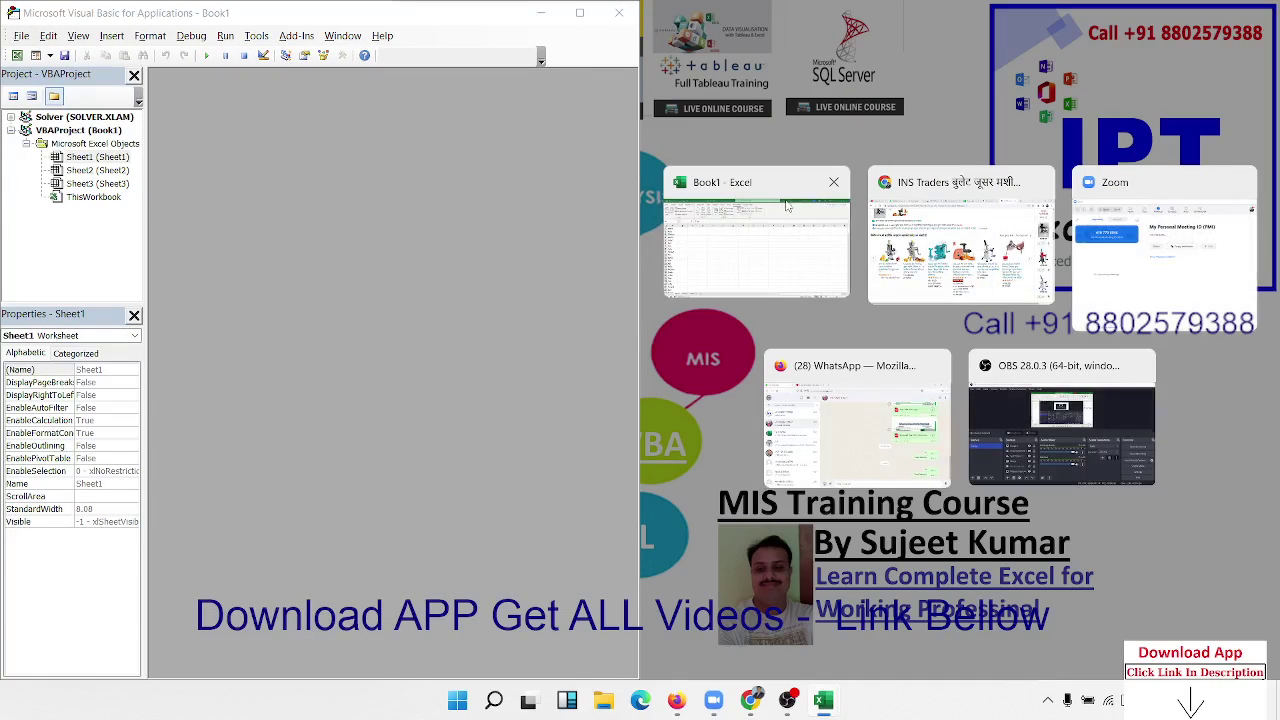
pyautogui.click(766, 196)
pyautogui.click(111, 35)
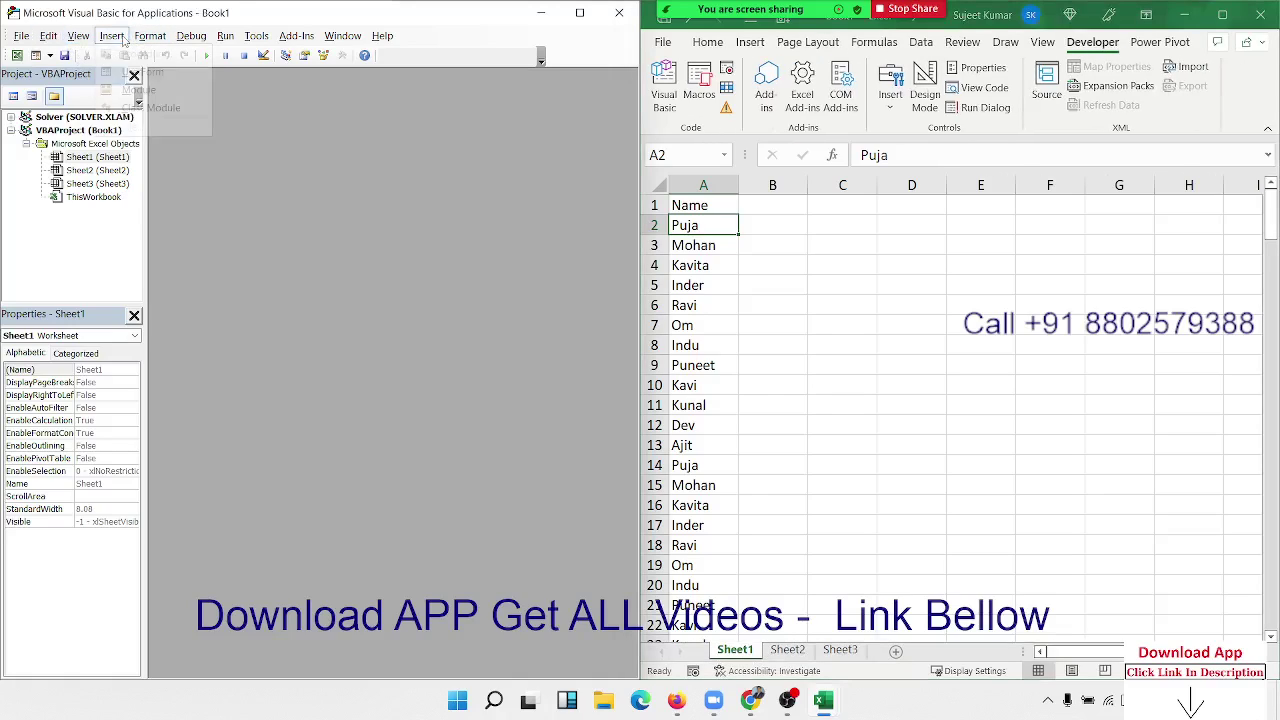
pyautogui.click(148, 92)
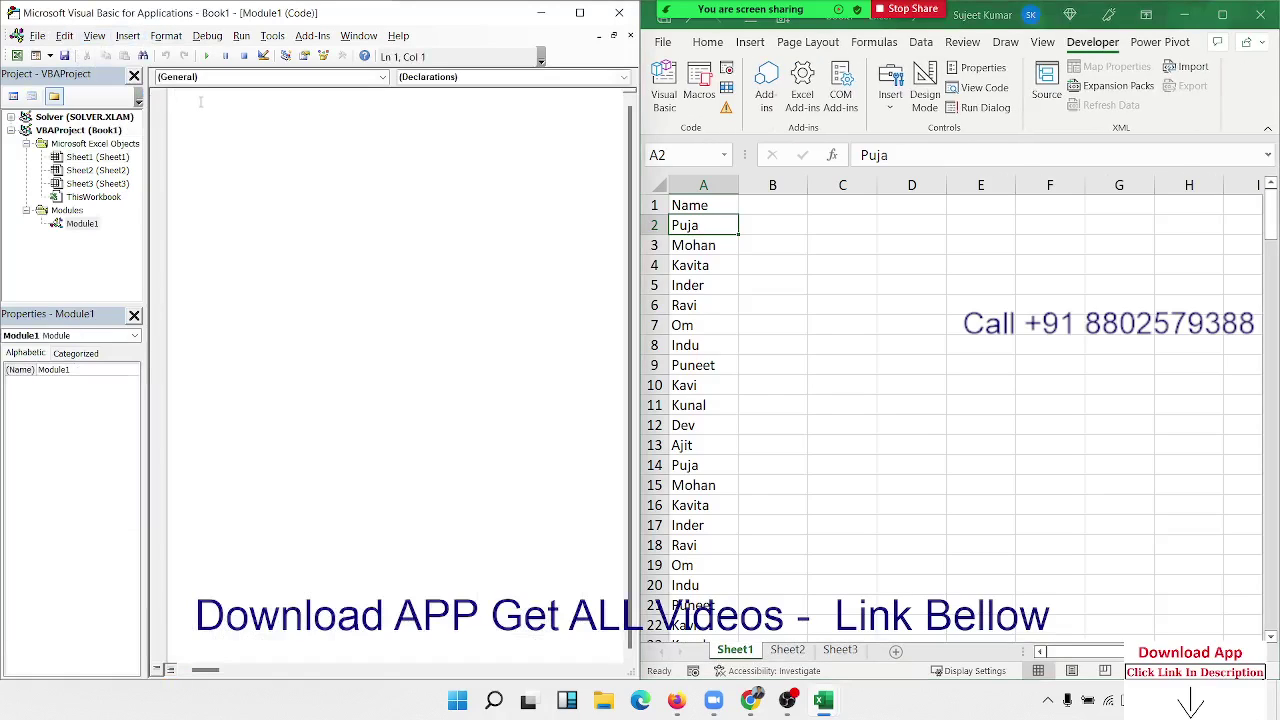
# Step: Declare Sub unq_1 with Dim dt As New Collection
pyautogui.write('sub ')
pyautogui.write('unq_')
pyautogui.write('1')
pyautogui.press('Return')
pyautogui.press('Return')
pyautogui.press('Return')
pyautogui.press('Return')
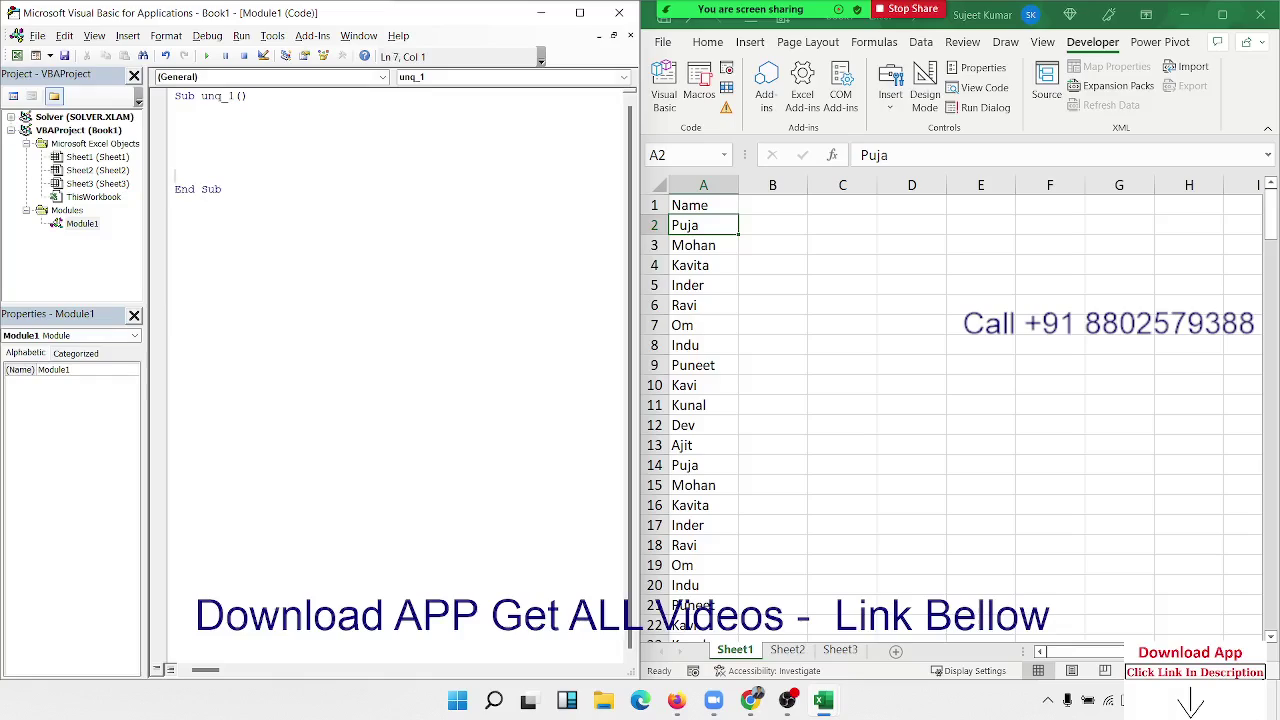
pyautogui.click(176, 149)
pyautogui.write('dim dt')
pyautogui.write(' as New ')
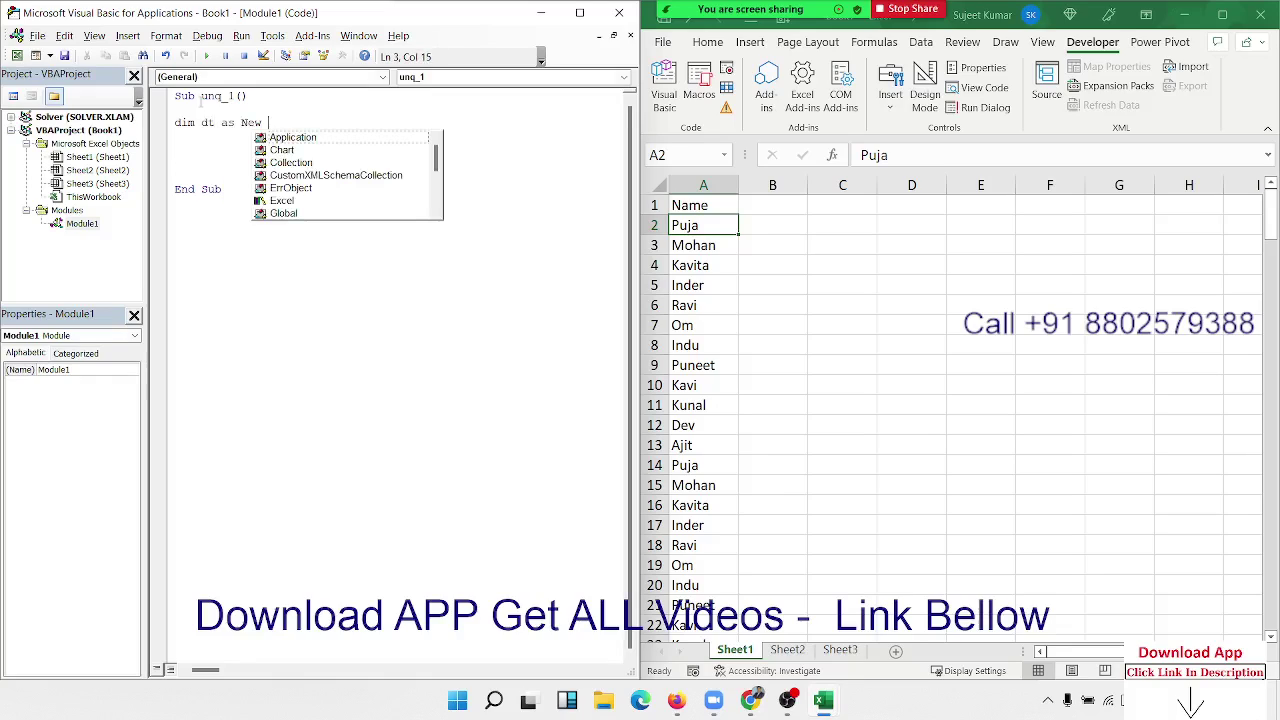
pyautogui.write('col')
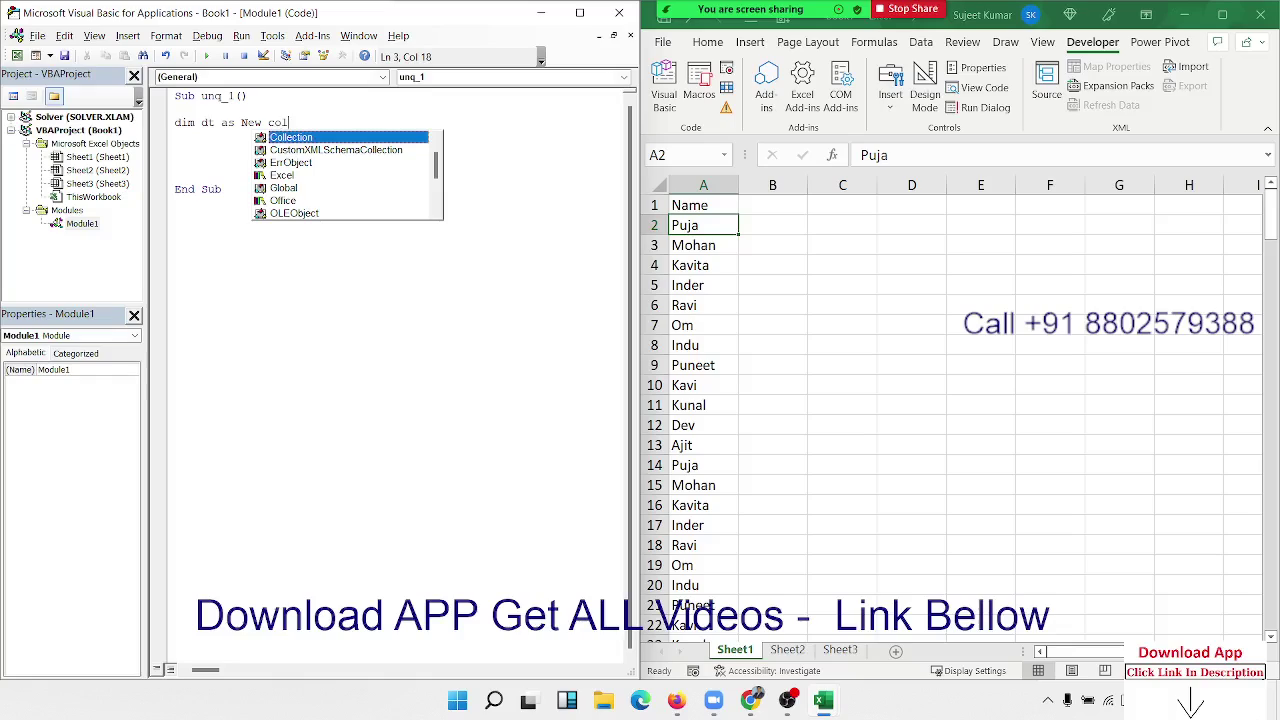
pyautogui.press('Tab')
pyautogui.press('Return')
pyautogui.press('Return')
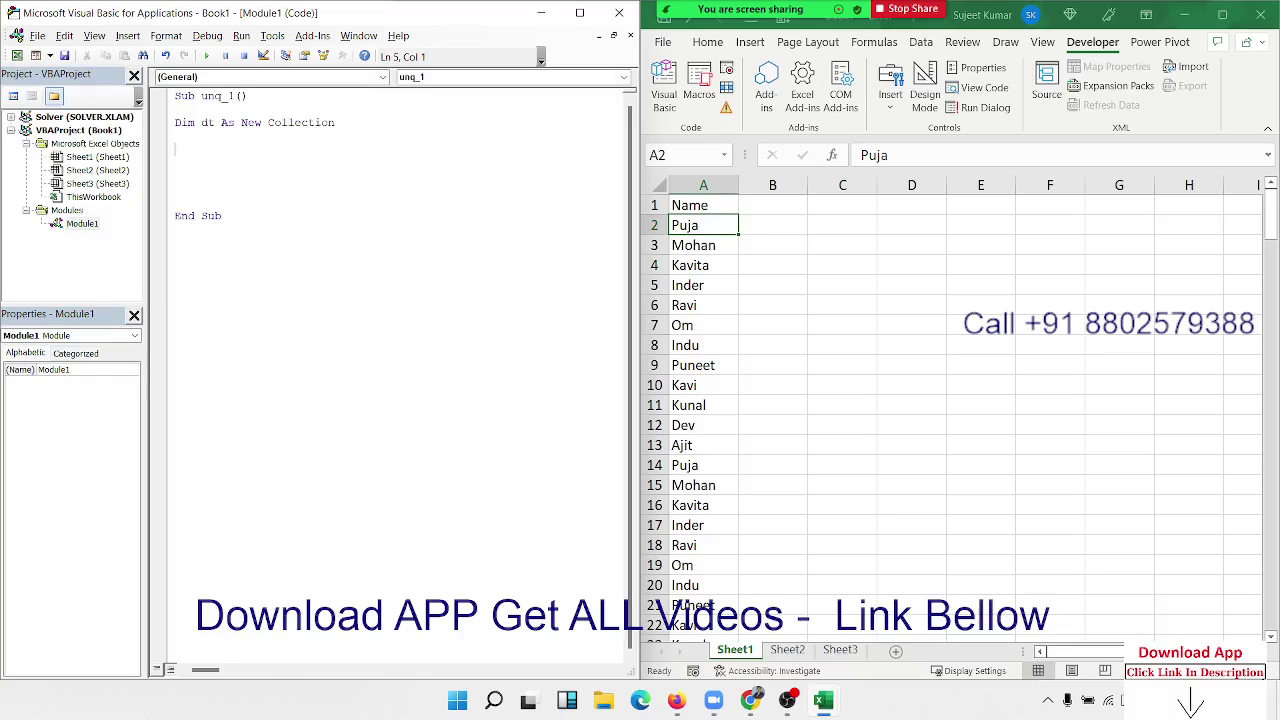
# Step: Add the loop header For i = 2 To Range("A65000").End(xlUp).Row
pyautogui.write('for ')
pyautogui.write('i ')
pyautogui.write('= 2 ')
pyautogui.write('tol')
pyautogui.press('BackSpace')
pyautogui.press('BackSpace')
pyautogui.write('range')
pyautogui.write('("A')
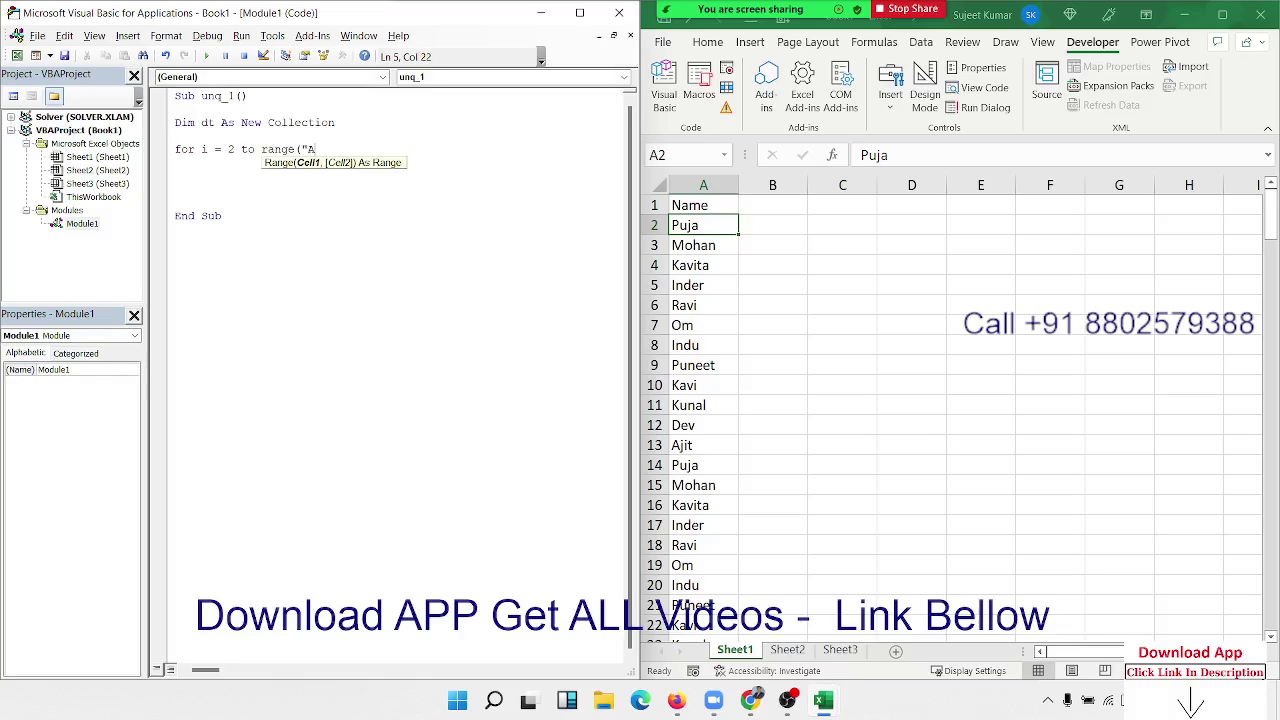
pyautogui.write('65')
pyautogui.write('000")')
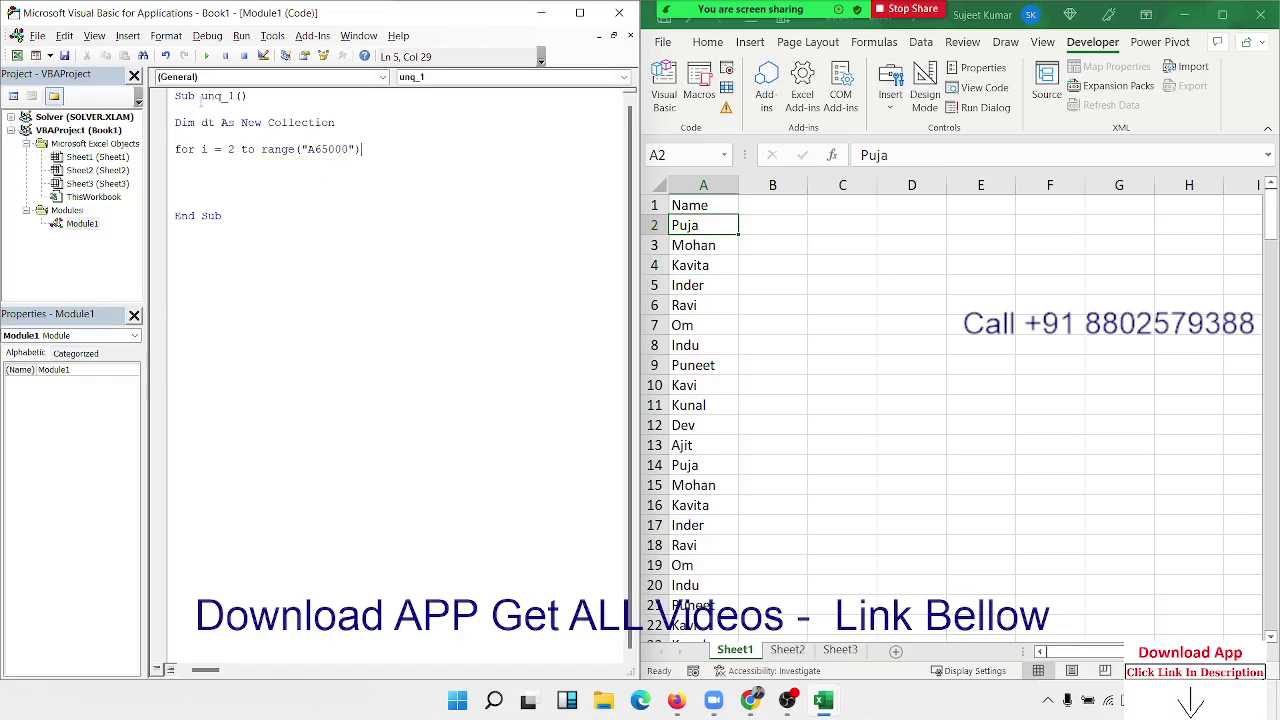
pyautogui.write('.end')
pyautogui.press('Tab')
pyautogui.write('(')
pyautogui.write('xlu')
pyautogui.press('Tab')
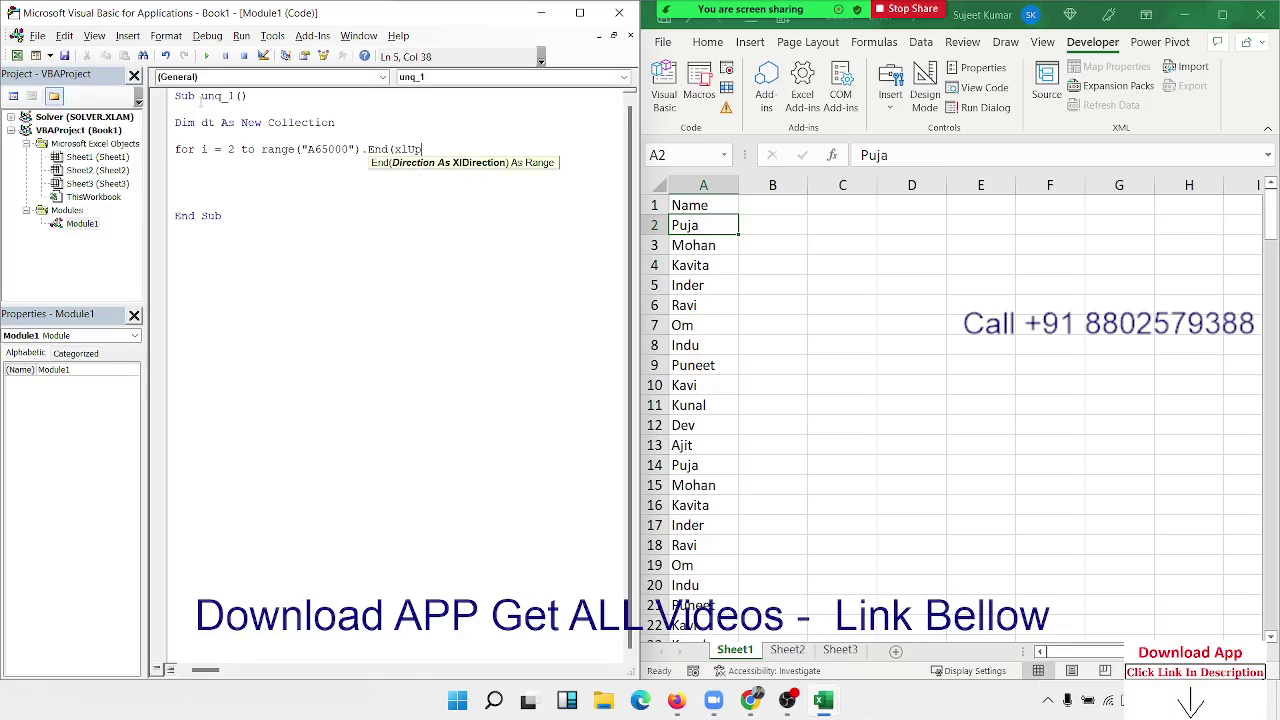
pyautogui.write(').row')
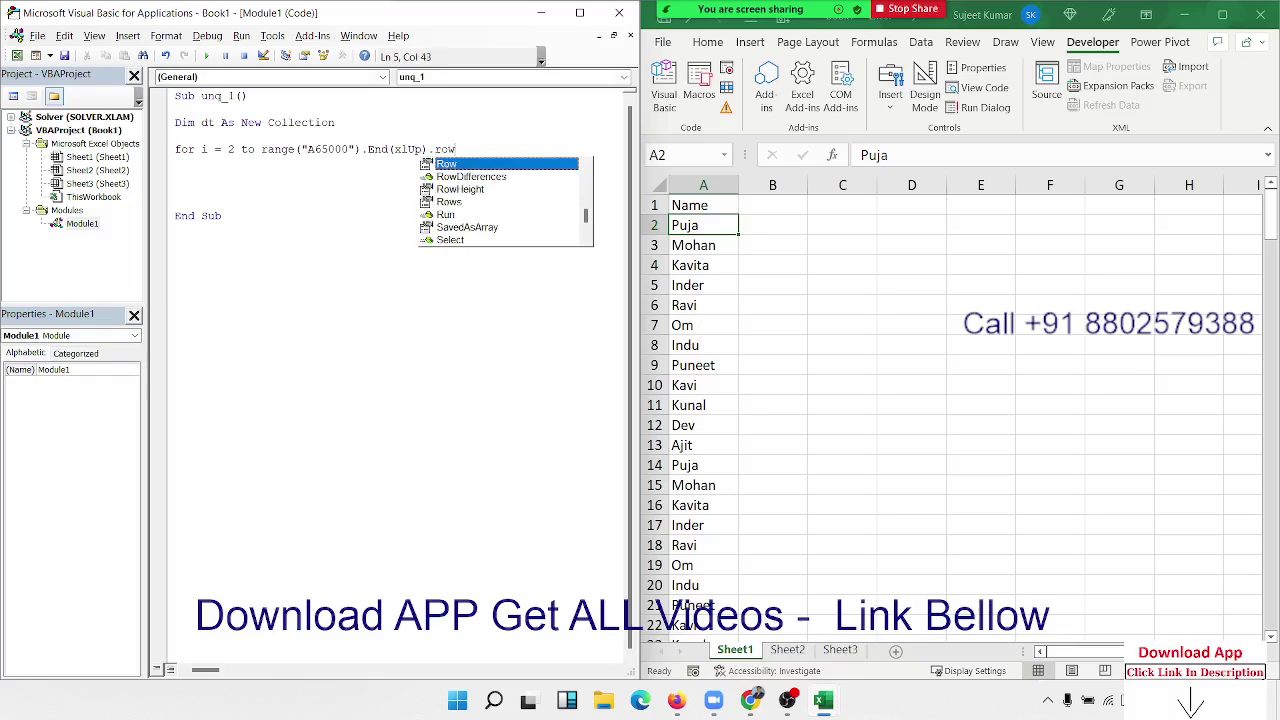
pyautogui.press('Return')
pyautogui.press('Return')
pyautogui.press('Return')
pyautogui.press('Return')
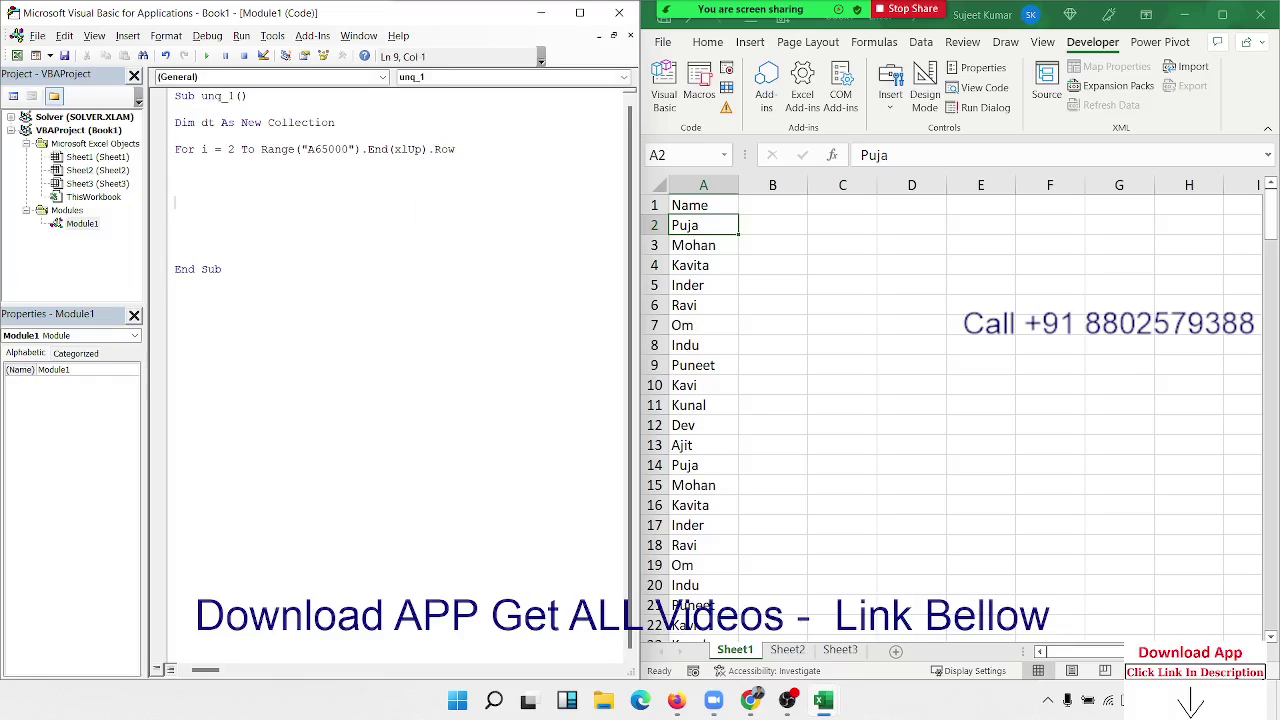
# Step: Close the loop with Next i and add dt.Add Range("A" & i).Value inside, fixing errors
pyautogui.write('nexti')
pyautogui.press('Up')
pyautogui.press('Up')
pyautogui.press('Return')
pyautogui.click(175, 175)
pyautogui.write('dt')
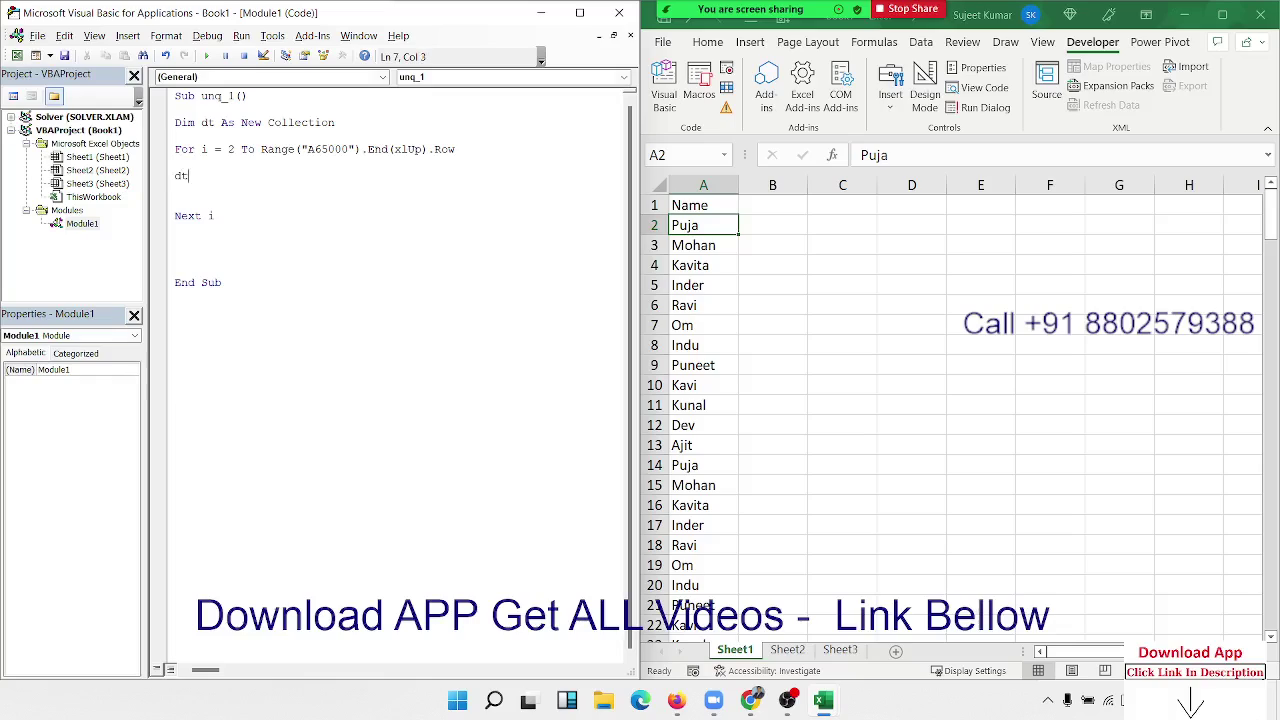
pyautogui.write('.add ')
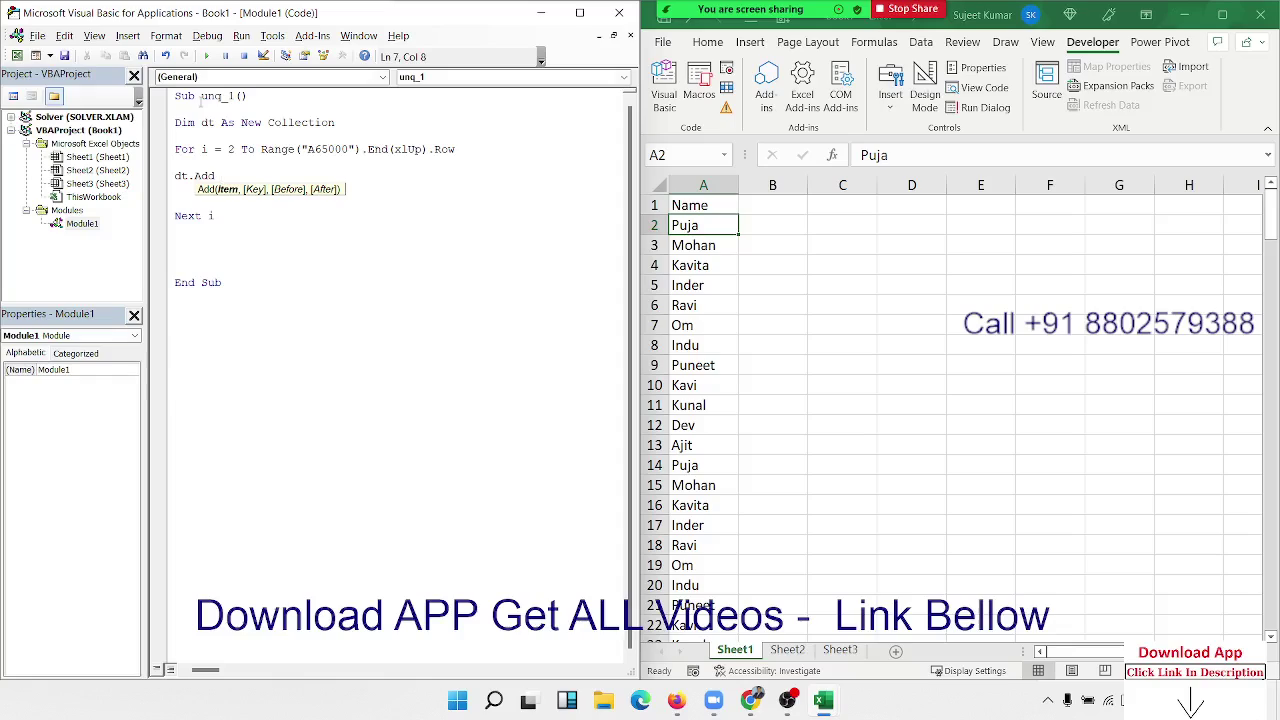
pyautogui.write('range')
pyautogui.write('("A')
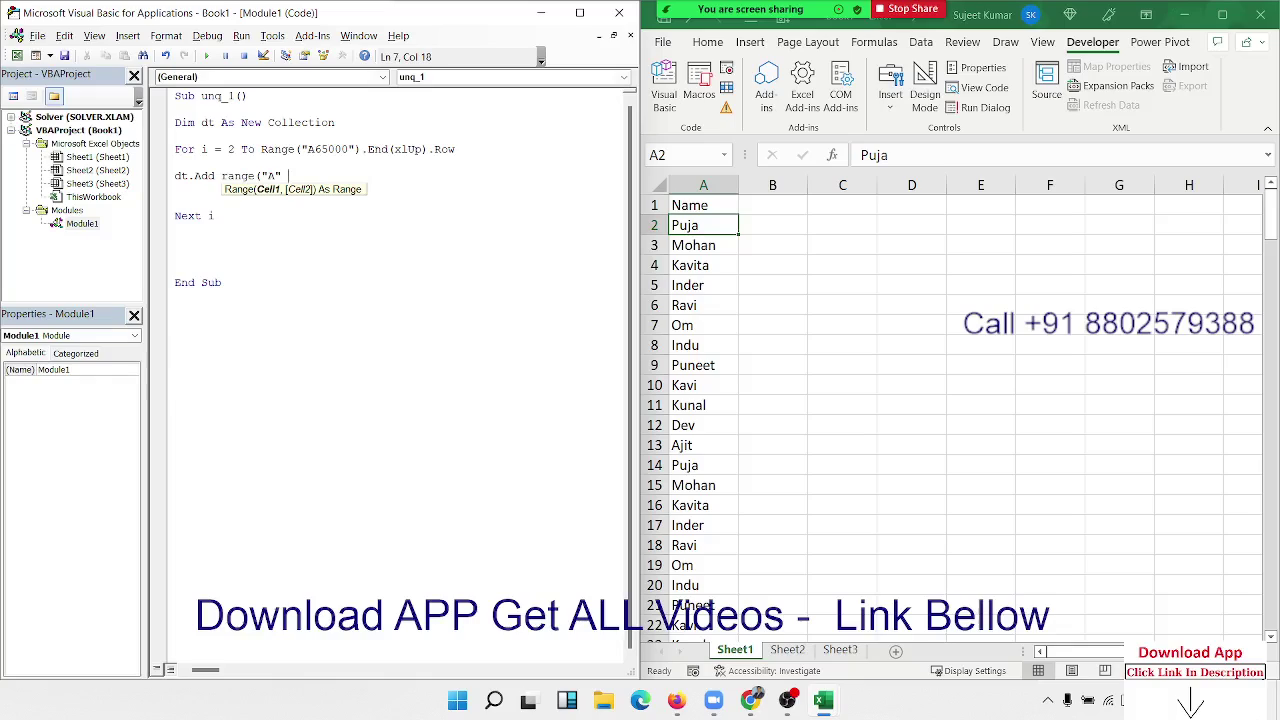
pyautogui.write('& i')
pyautogui.write(').Value')
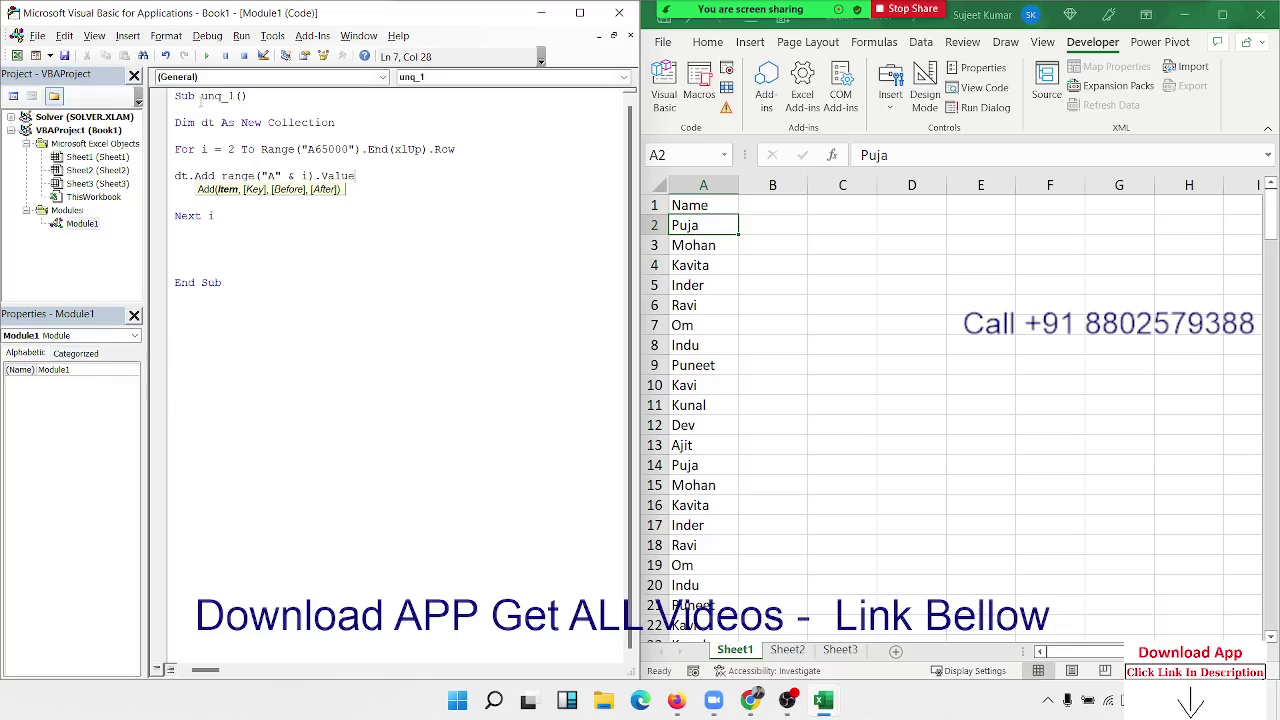
pyautogui.write(',')
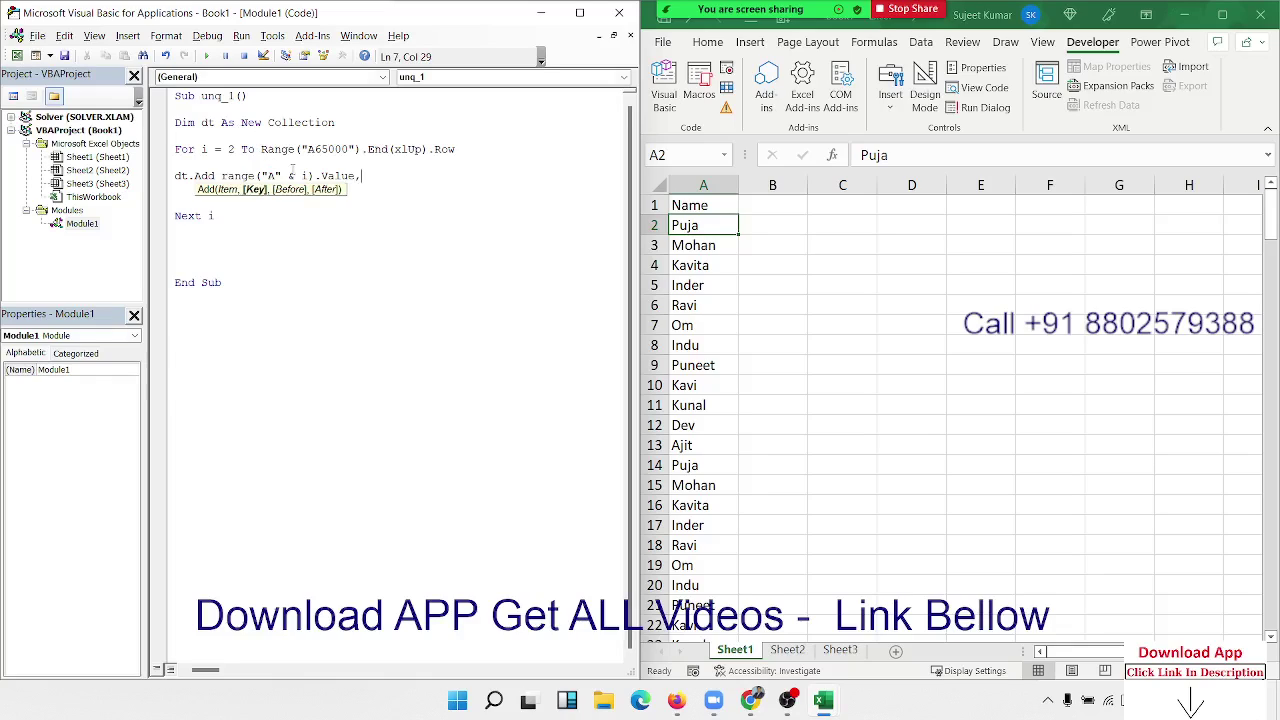
pyautogui.click(317, 265)
pyautogui.press('Return')
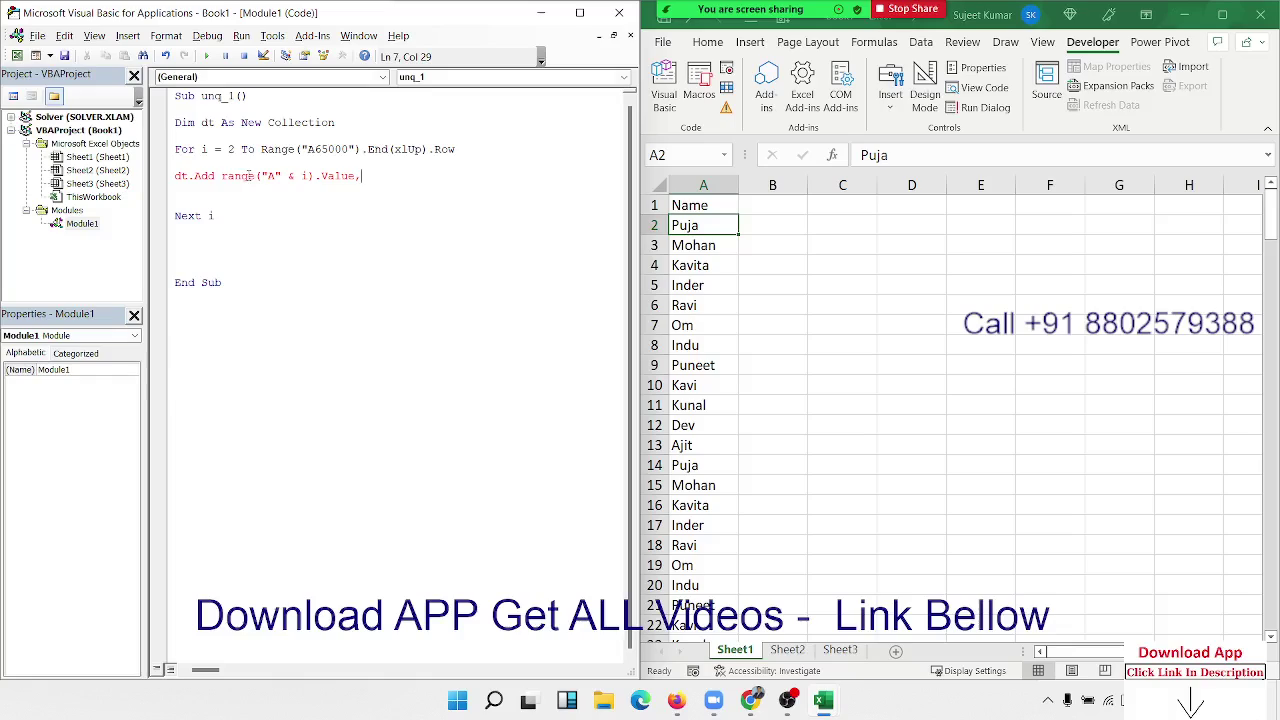
pyautogui.click(222, 175)
pyautogui.press('BackSpace')
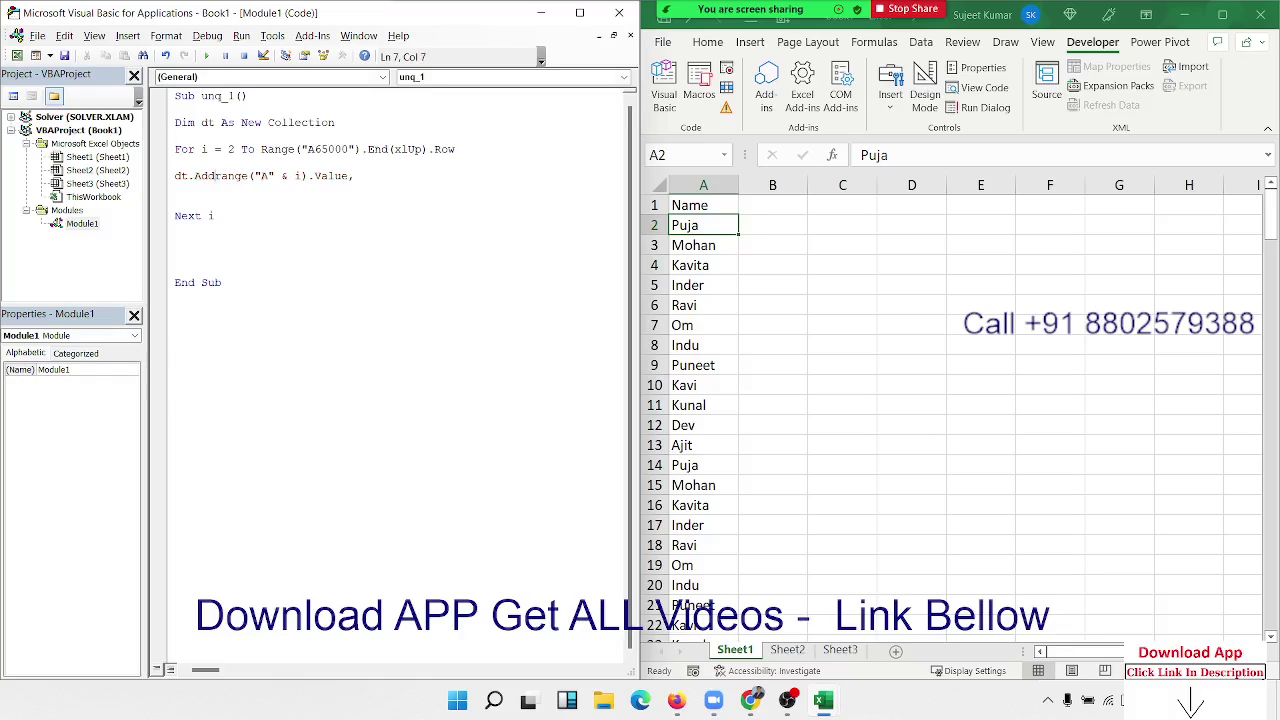
pyautogui.click(404, 176)
pyautogui.press('BackSpace')
# Step: Insert blank lines, including a new line above the For loop for error handling
pyautogui.click(209, 254)
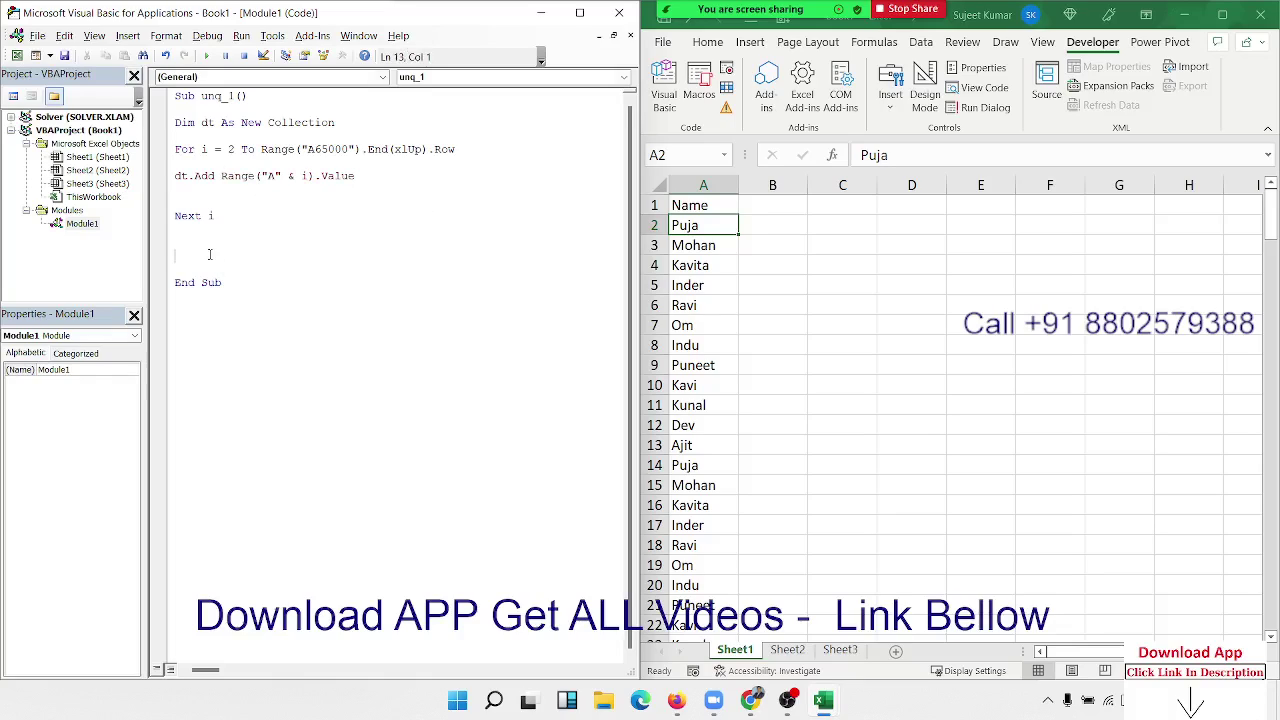
pyautogui.press('Return')
pyautogui.press('Up')
pyautogui.click(176, 201)
pyautogui.press('Return')
pyautogui.click(175, 148)
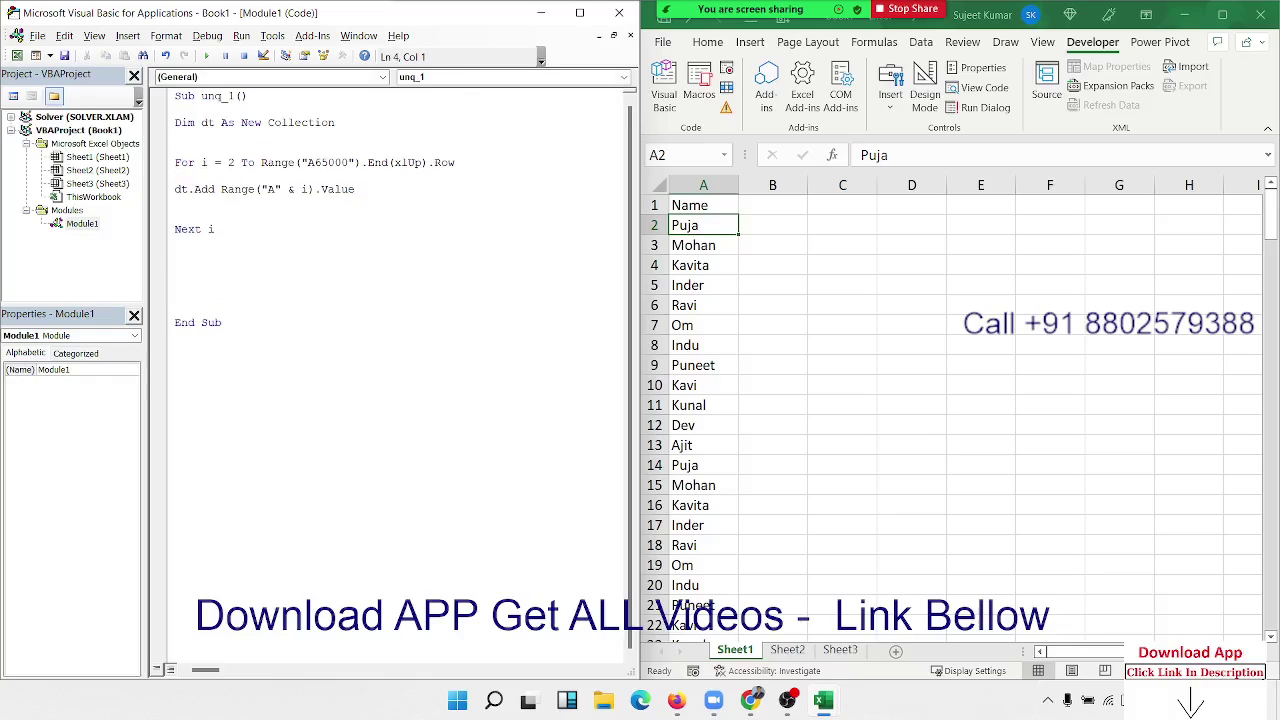
pyautogui.press('Return')
# Step: Add On Error Resume Next above the loop and a For Each Item In dt … Next Item loop
pyautogui.write('on er')
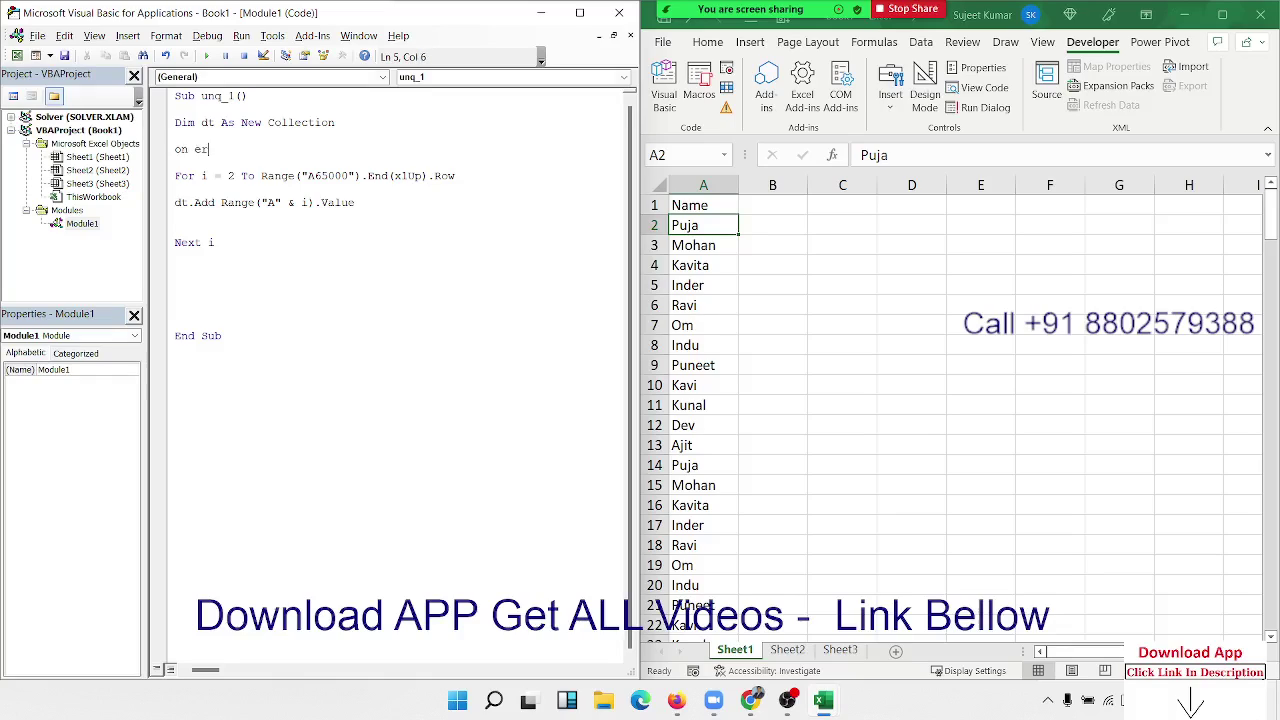
pyautogui.write('ror res')
pyautogui.write('ume nex')
pyautogui.write('t')
pyautogui.press('Down')
pyautogui.press('Down')
pyautogui.press('Down')
pyautogui.press('Down')
pyautogui.click(175, 282)
pyautogui.write('f')
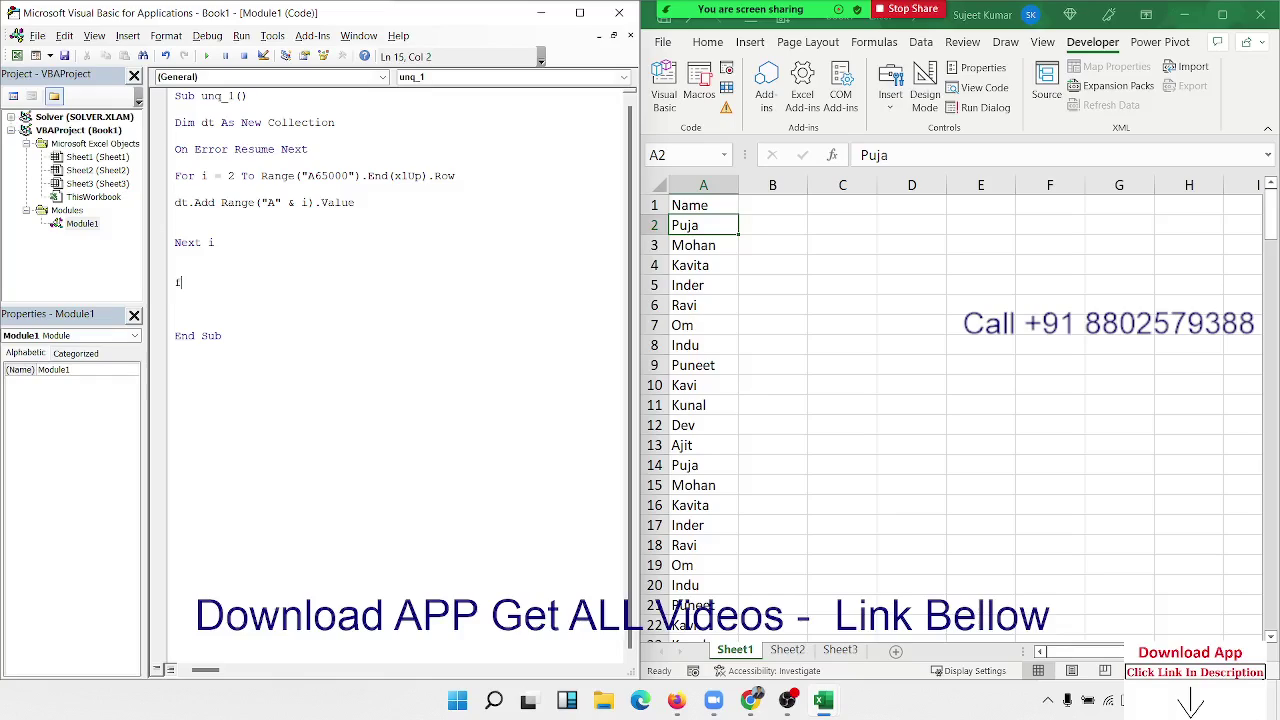
pyautogui.write('or each ')
pyautogui.write('item i')
pyautogui.write('n dt')
pyautogui.press('Return')
pyautogui.press('Return')
pyautogui.press('Return')
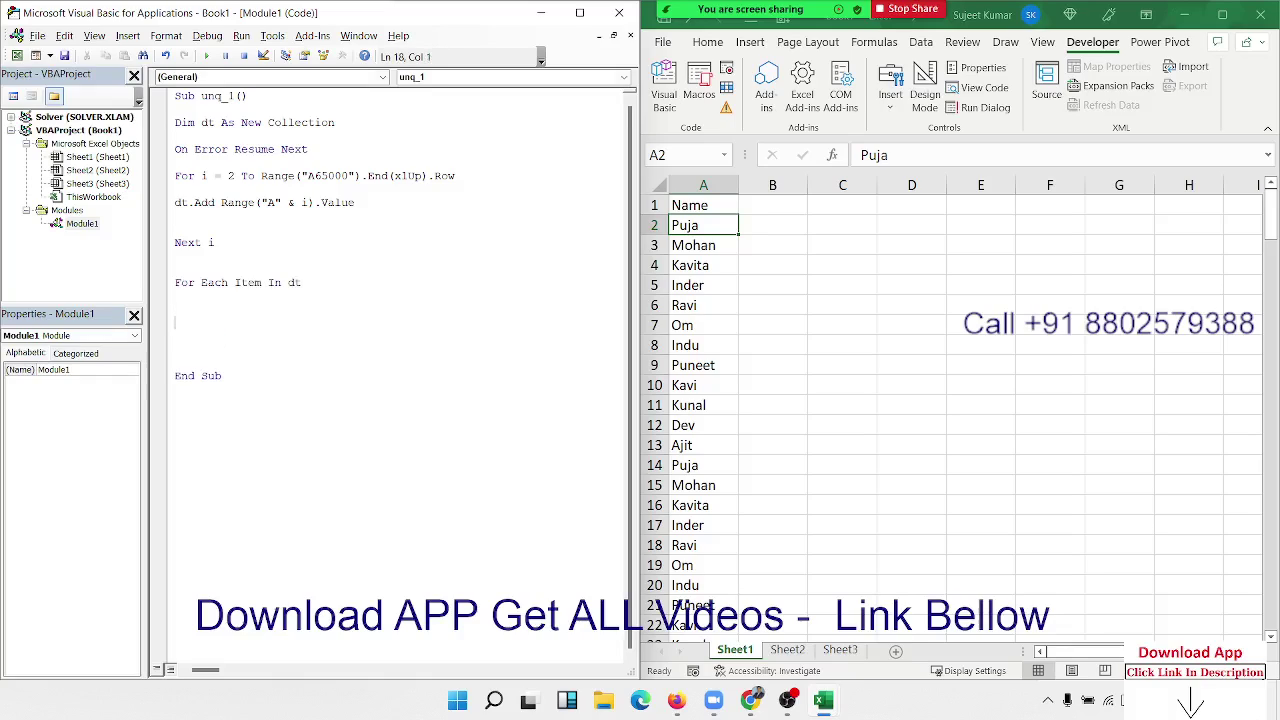
pyautogui.write('next i')
pyautogui.write('item')
pyautogui.press('Up')
pyautogui.press('Return')
pyautogui.press('Up')
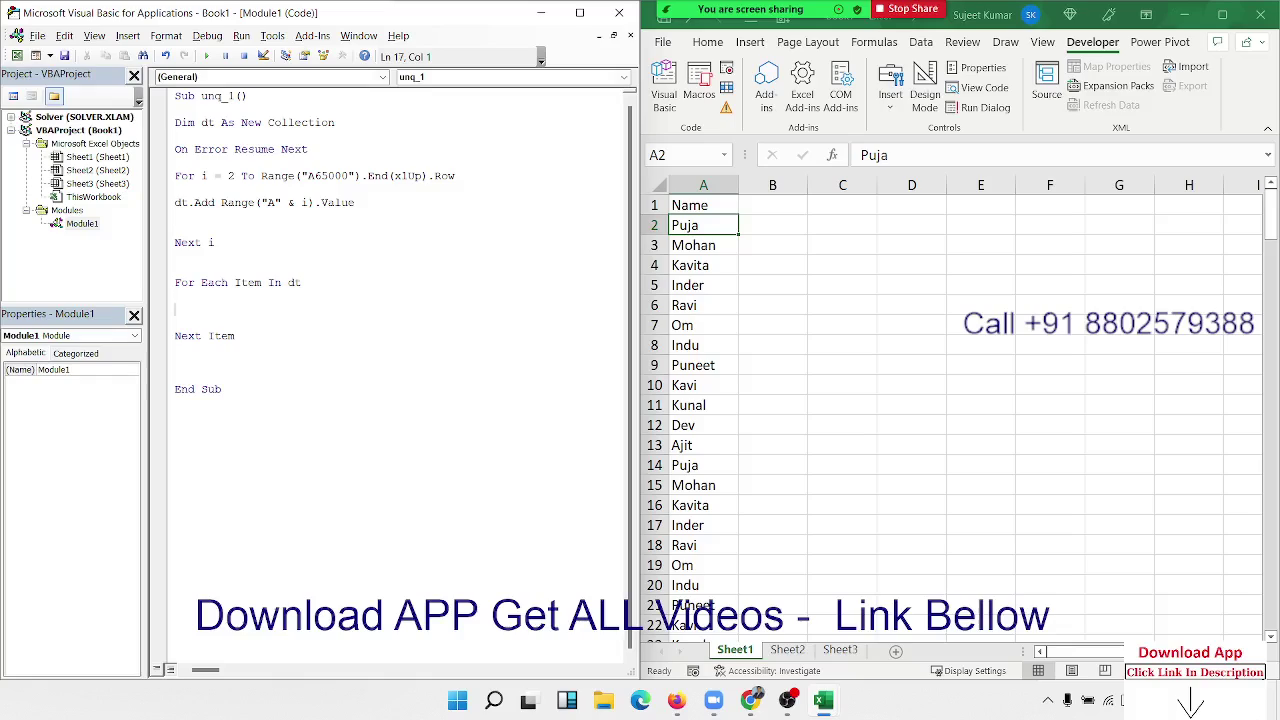
# Step: Write Range("D65000").End(xlUp).Offset(1,0).Value = Item inside the For Each loop
pyautogui.write('range(')
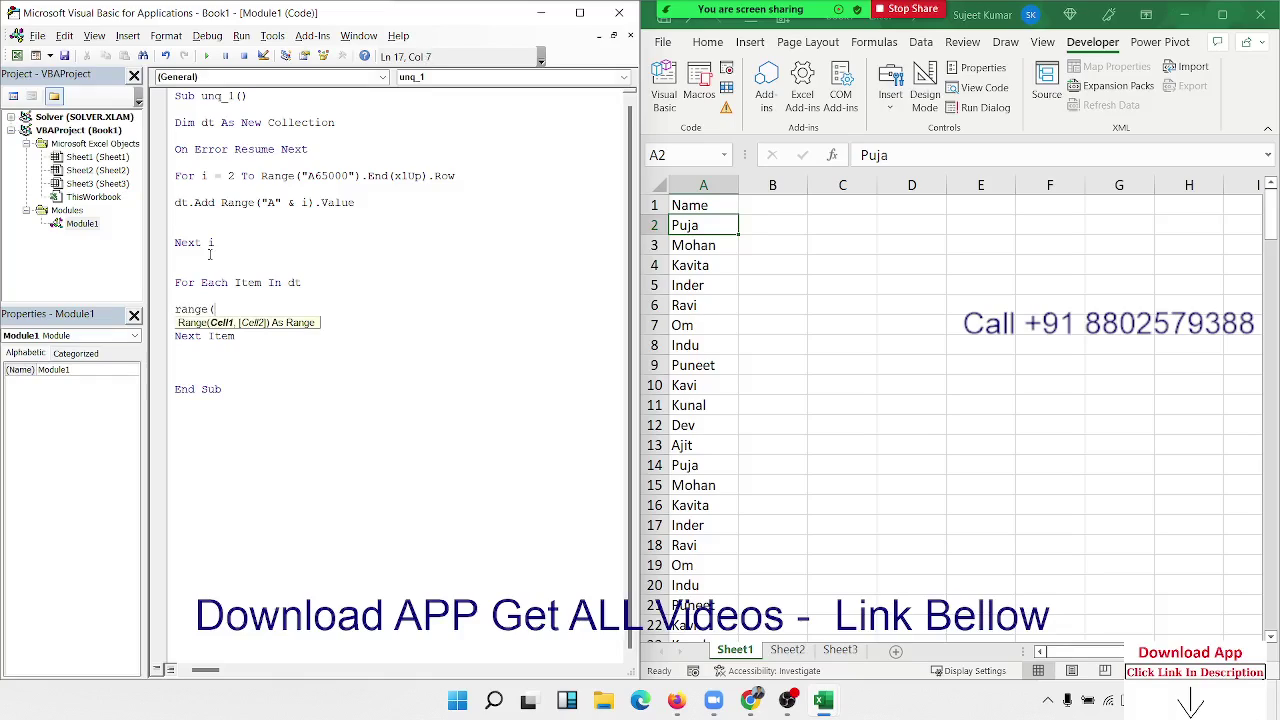
pyautogui.write('"A"')
pyautogui.press('BackSpace')
pyautogui.press('BackSpace')
pyautogui.rightClick(210, 259)
pyautogui.press('Escape')
pyautogui.write('D" ')
pyautogui.write(')&')
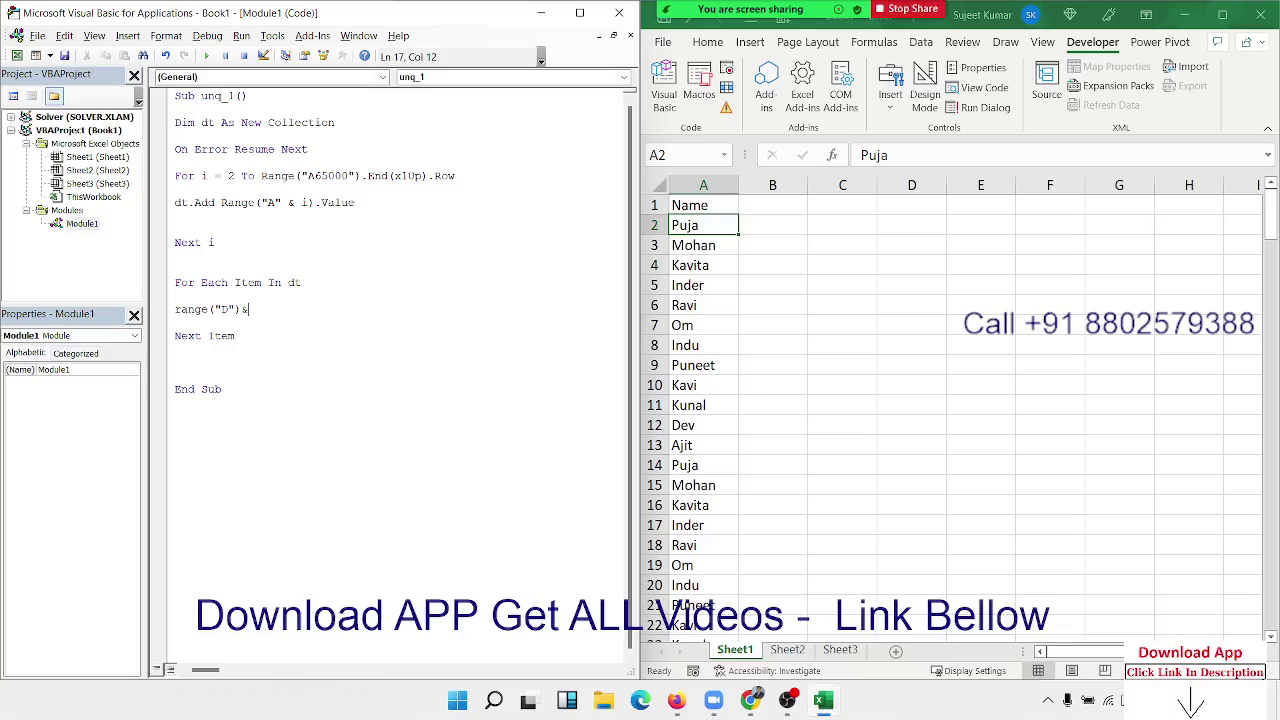
pyautogui.press('BackSpace')
pyautogui.press('BackSpace')
pyautogui.write('65000")')
pyautogui.write('.n')
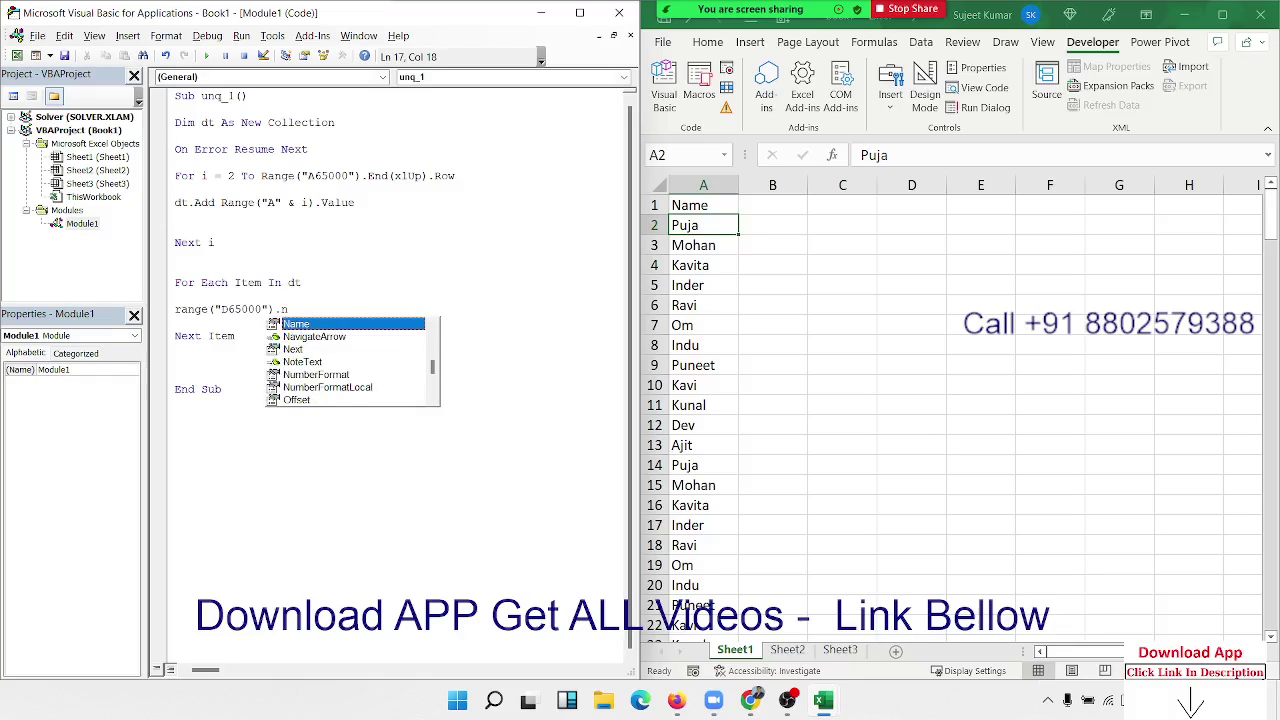
pyautogui.write('e')
pyautogui.press('BackSpace')
pyautogui.press('BackSpace')
pyautogui.write('e')
pyautogui.write('n')
pyautogui.press('Tab')
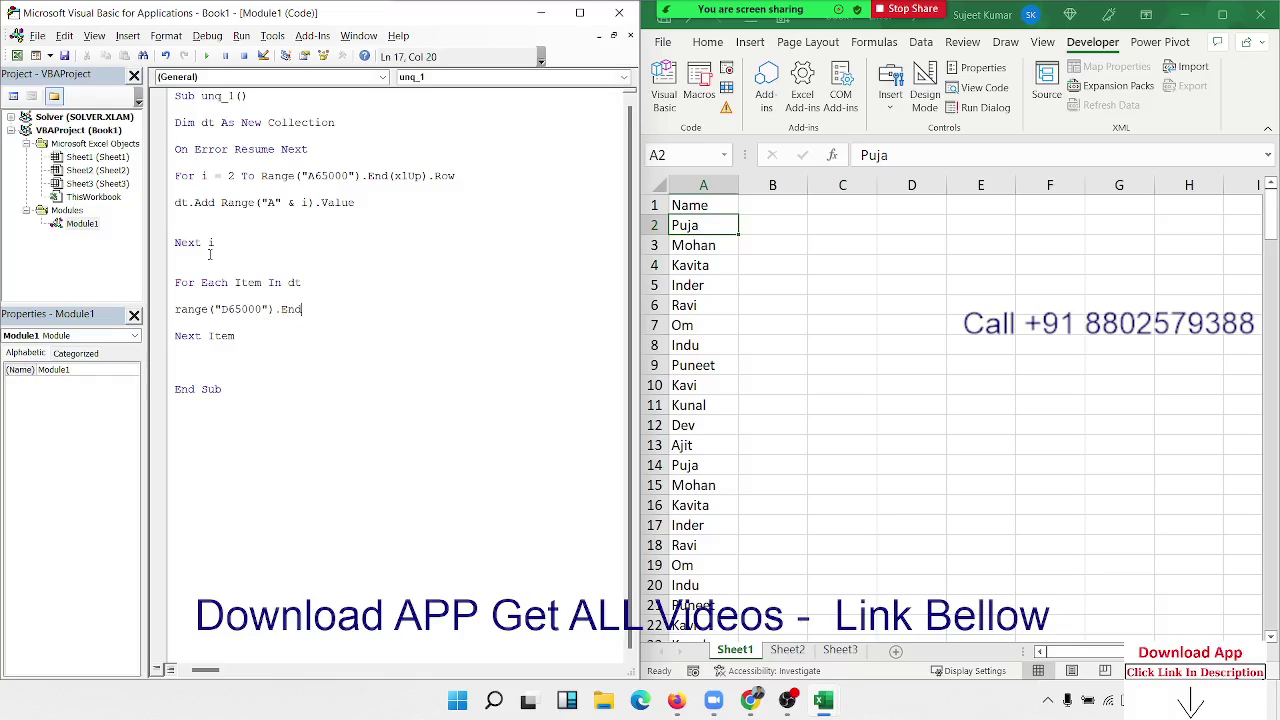
pyautogui.write('(')
pyautogui.press('Down')
pyautogui.press('Down')
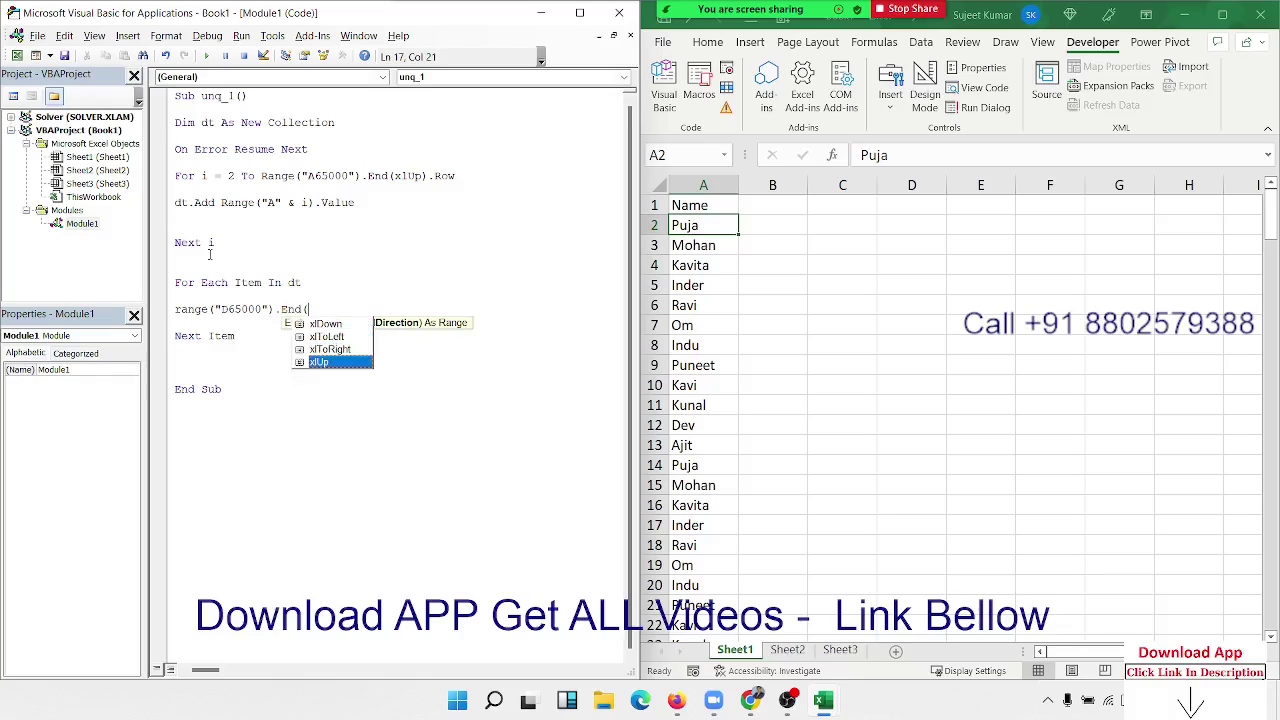
pyautogui.press('Tab')
pyautogui.write(')')
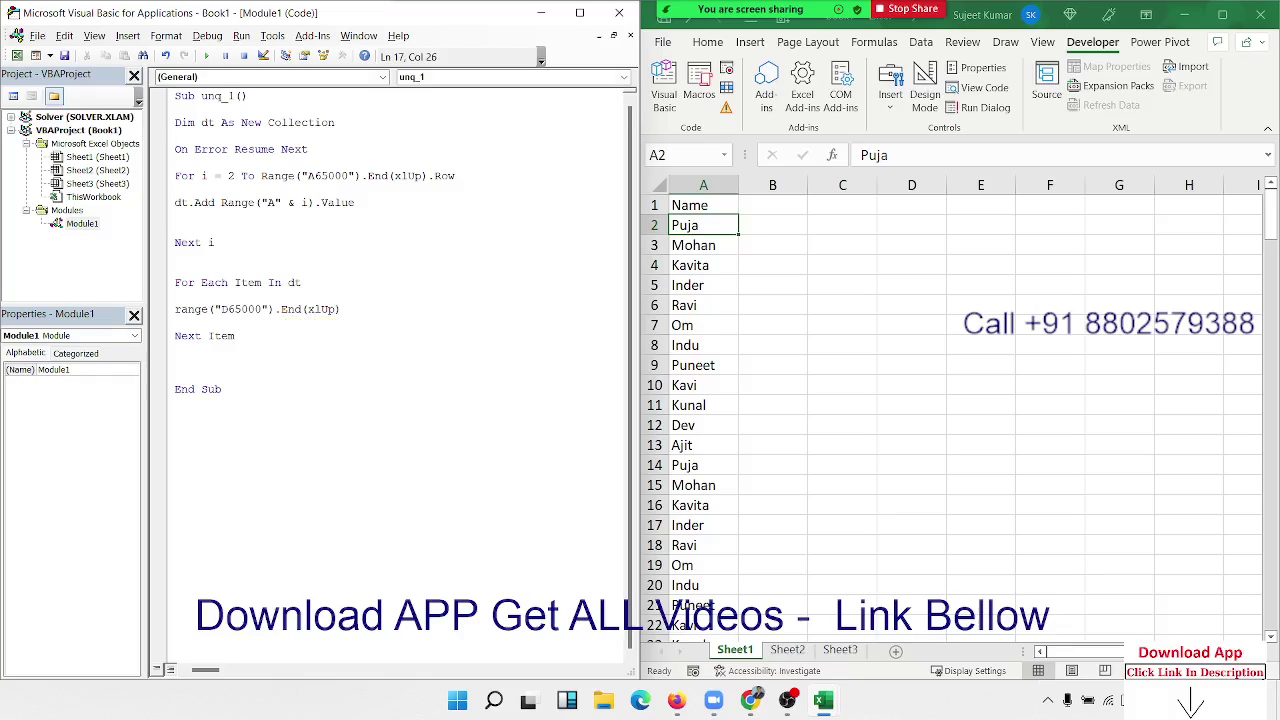
pyautogui.write('.Of')
pyautogui.press('Tab')
pyautogui.write('(1,0')
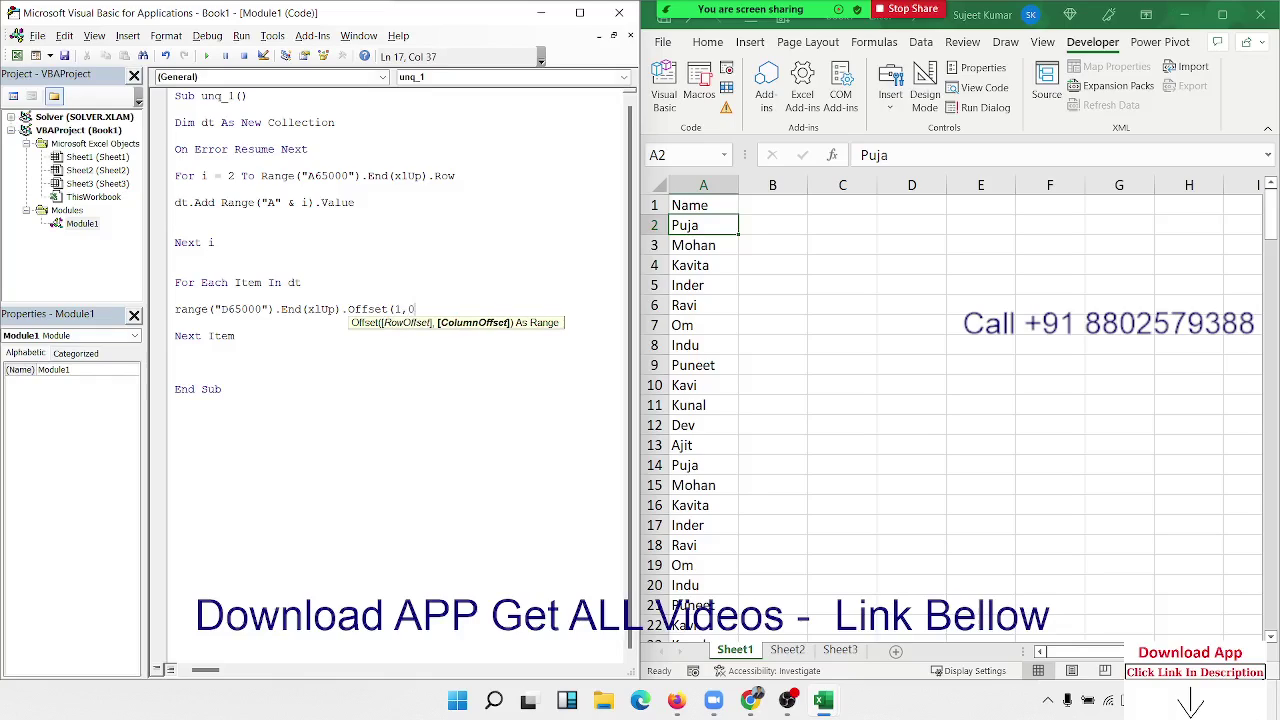
pyautogui.write(').V')
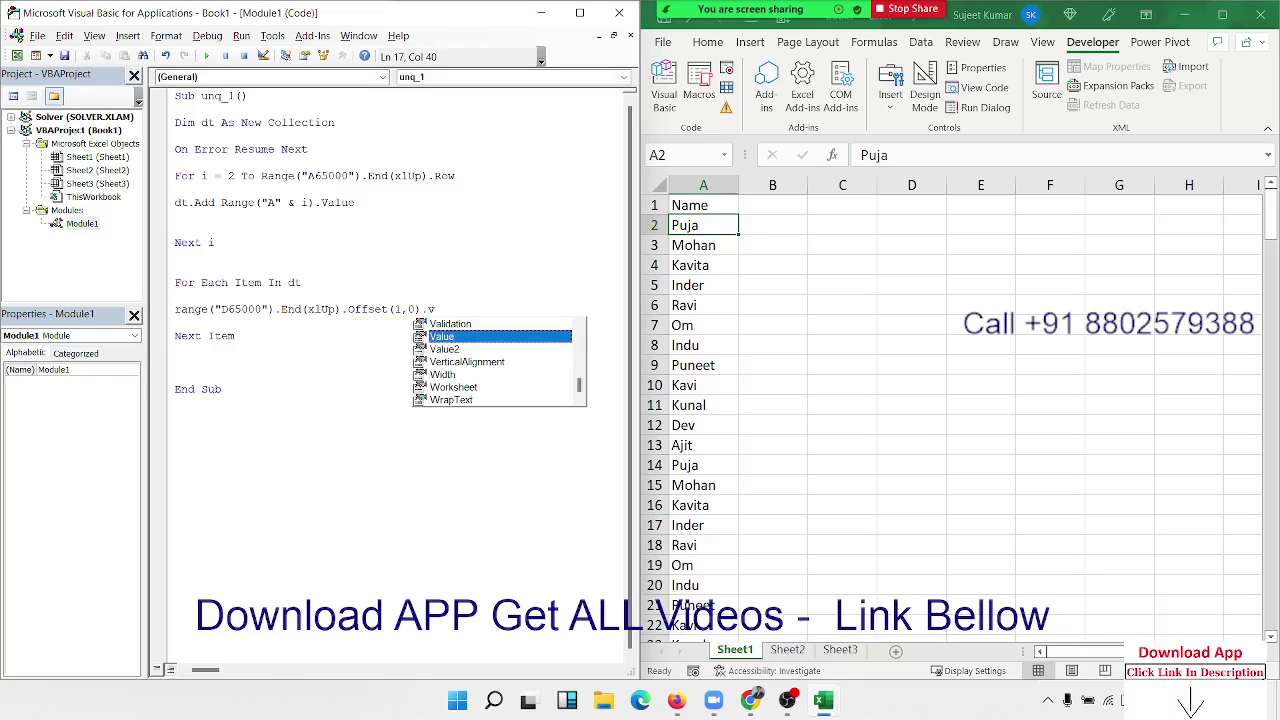
pyautogui.press('Tab')
pyautogui.write('= it')
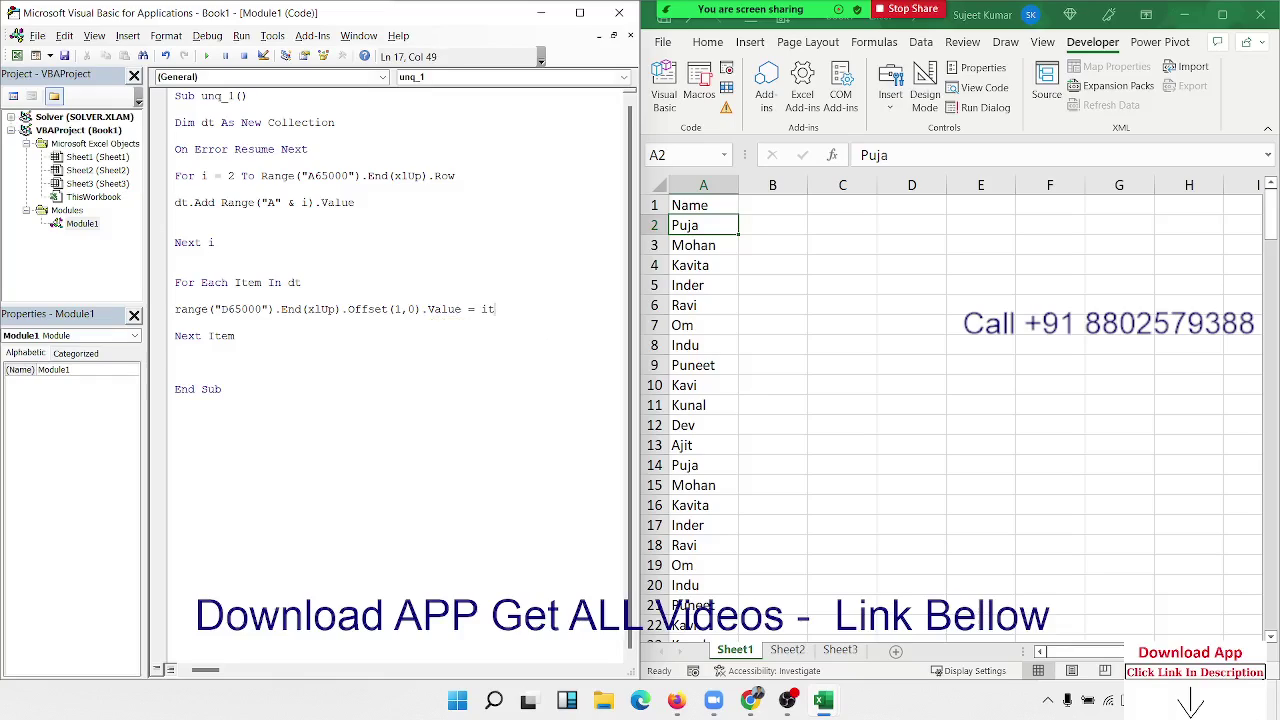
pyautogui.write('em')
pyautogui.press('Up')
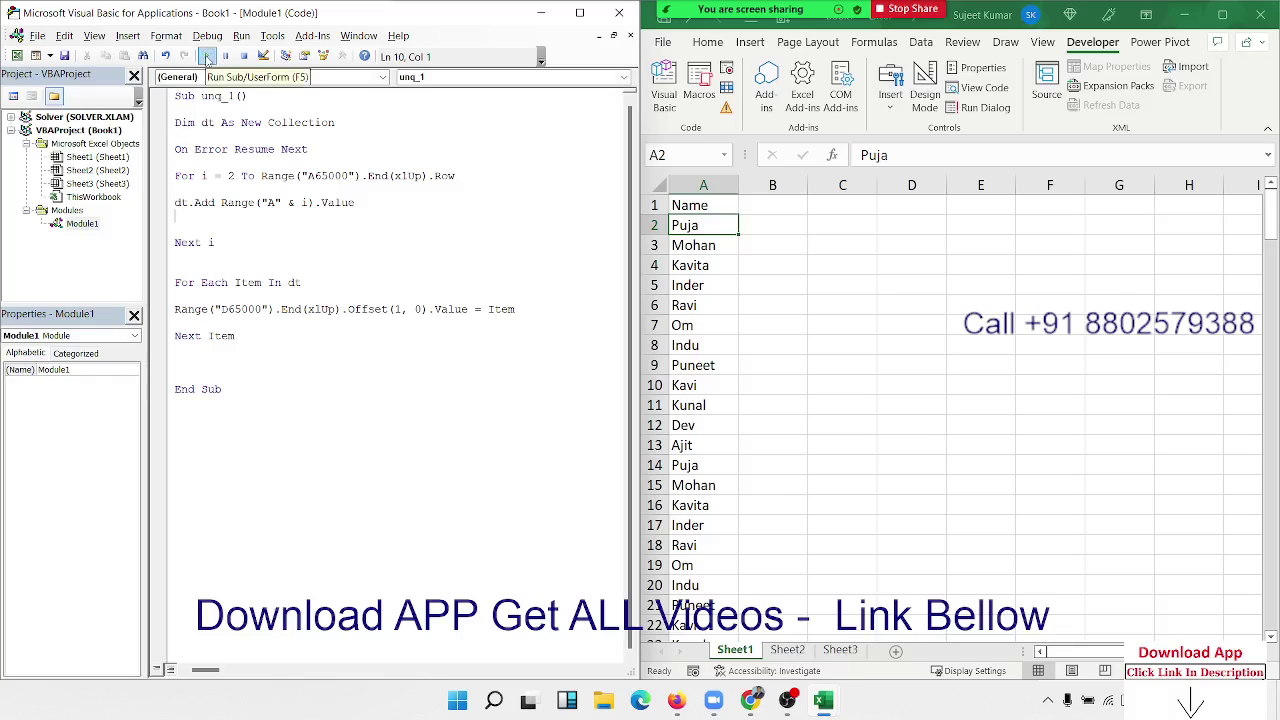
# Step: Run unq_1, check column D lists every name with repeats, then clear column D
pyautogui.click(207, 57)
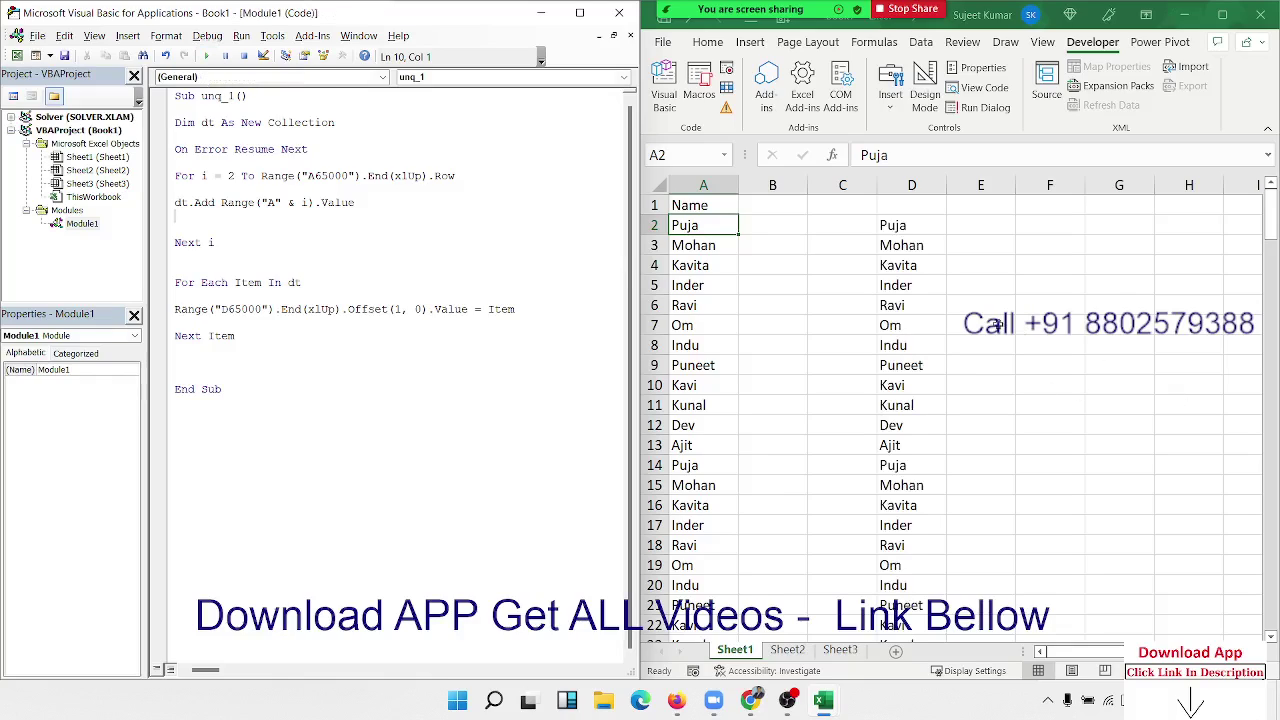
pyautogui.click(911, 268)
pyautogui.scroll(-13, 905, 310)
pyautogui.scroll(-3, 903, 320)
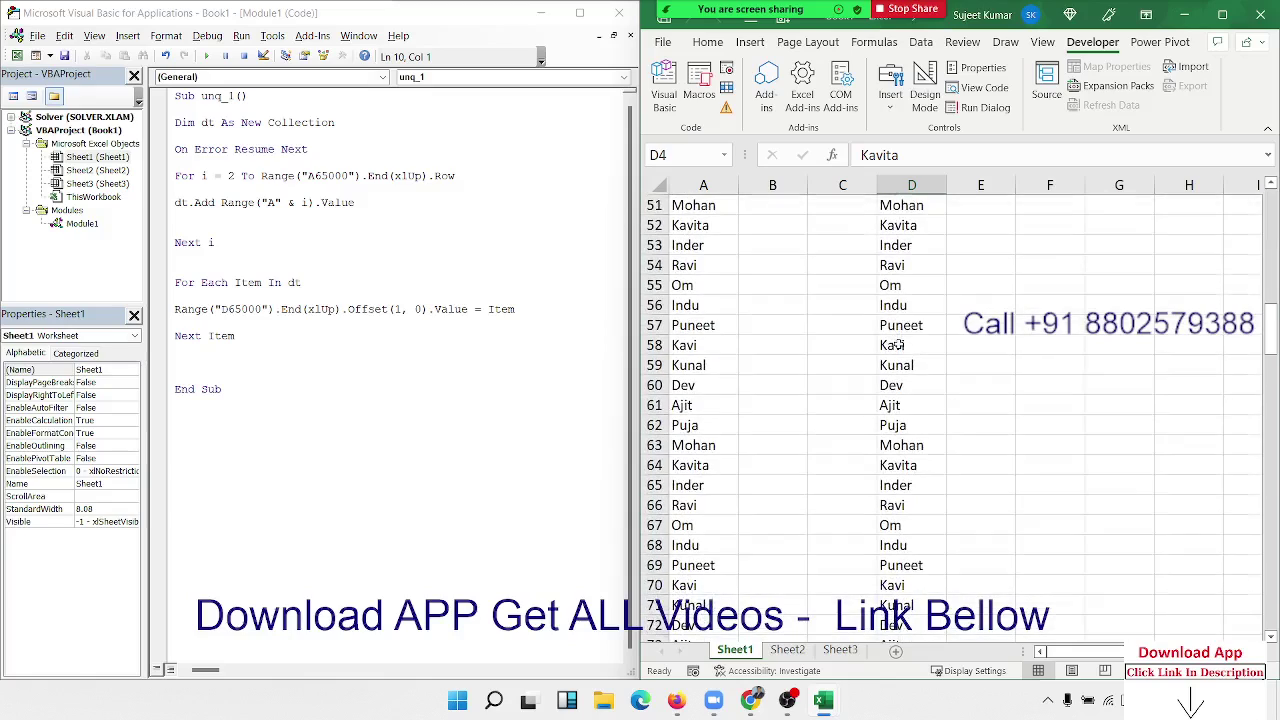
pyautogui.scroll(-13, 900, 335)
pyautogui.scroll(-10, 900, 345)
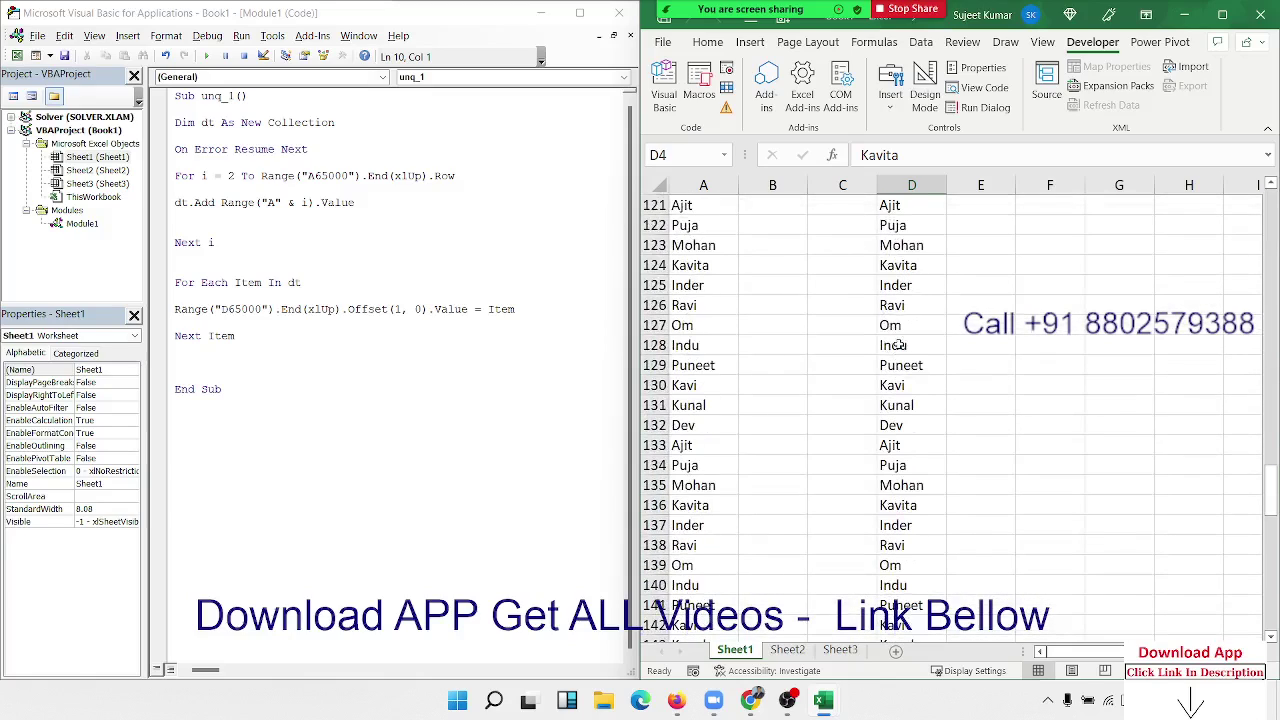
pyautogui.scroll(5, 900, 345)
pyautogui.scroll(14, 900, 345)
pyautogui.scroll(15, 900, 345)
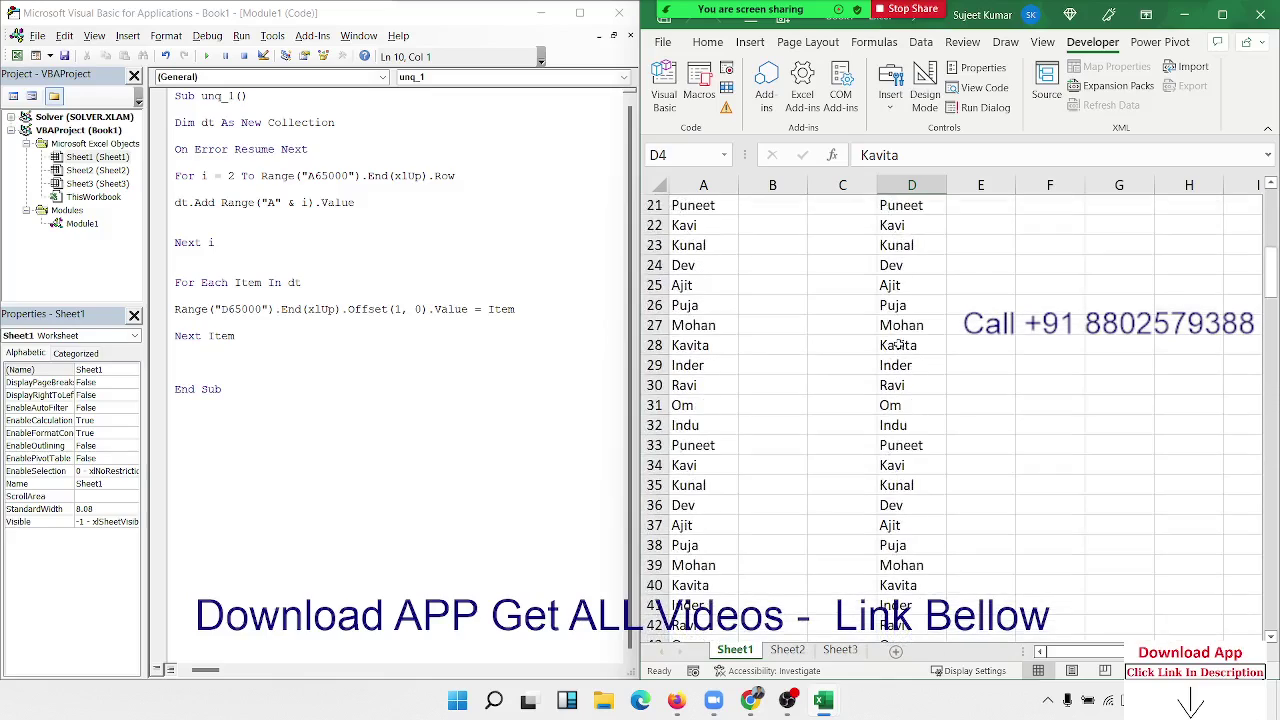
pyautogui.scroll(7, 900, 345)
pyautogui.click(885, 184)
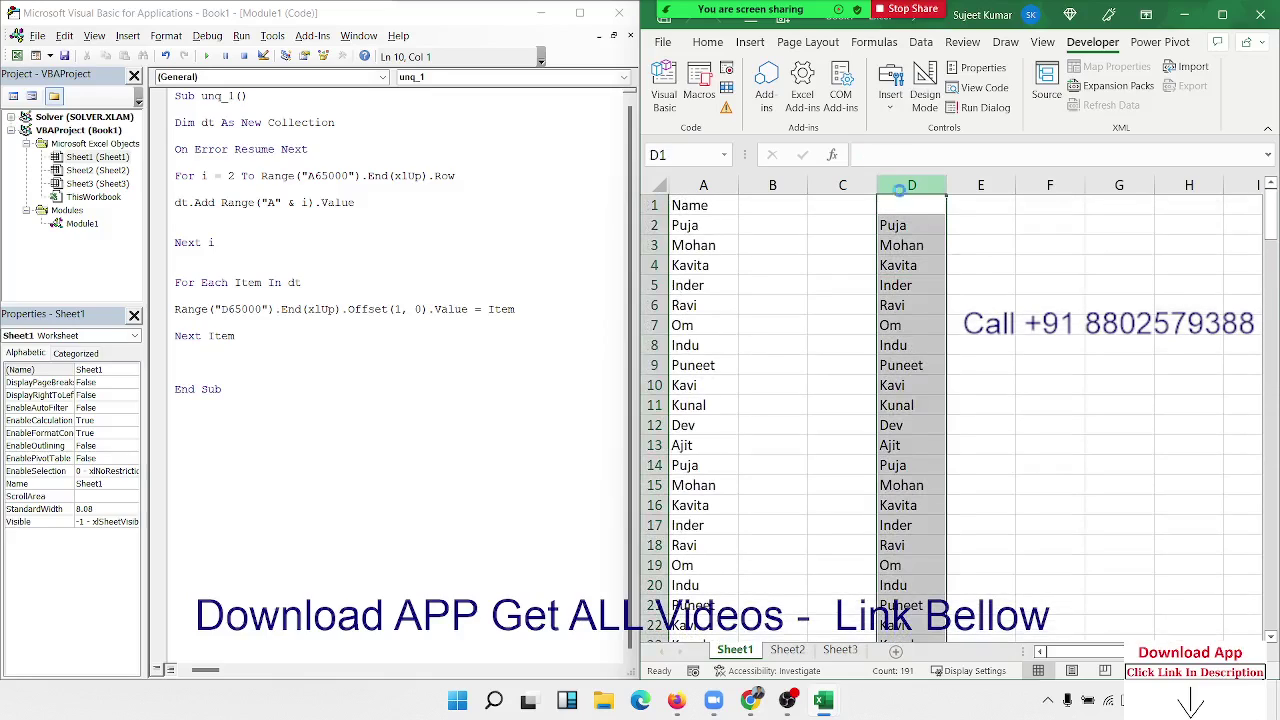
pyautogui.press('Delete')
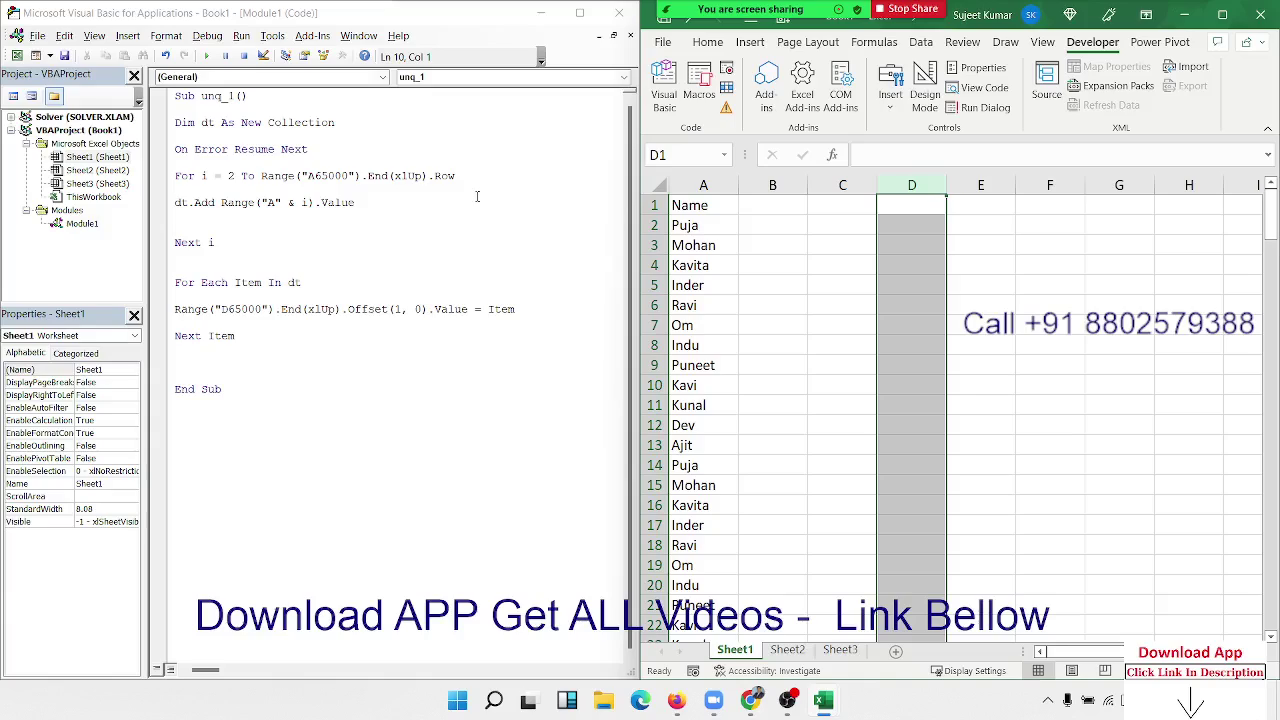
# Step: Append , CStr(Range("A" & i).Value) as the key argument on the dt.Add line
pyautogui.click(477, 198)
pyautogui.write(',')
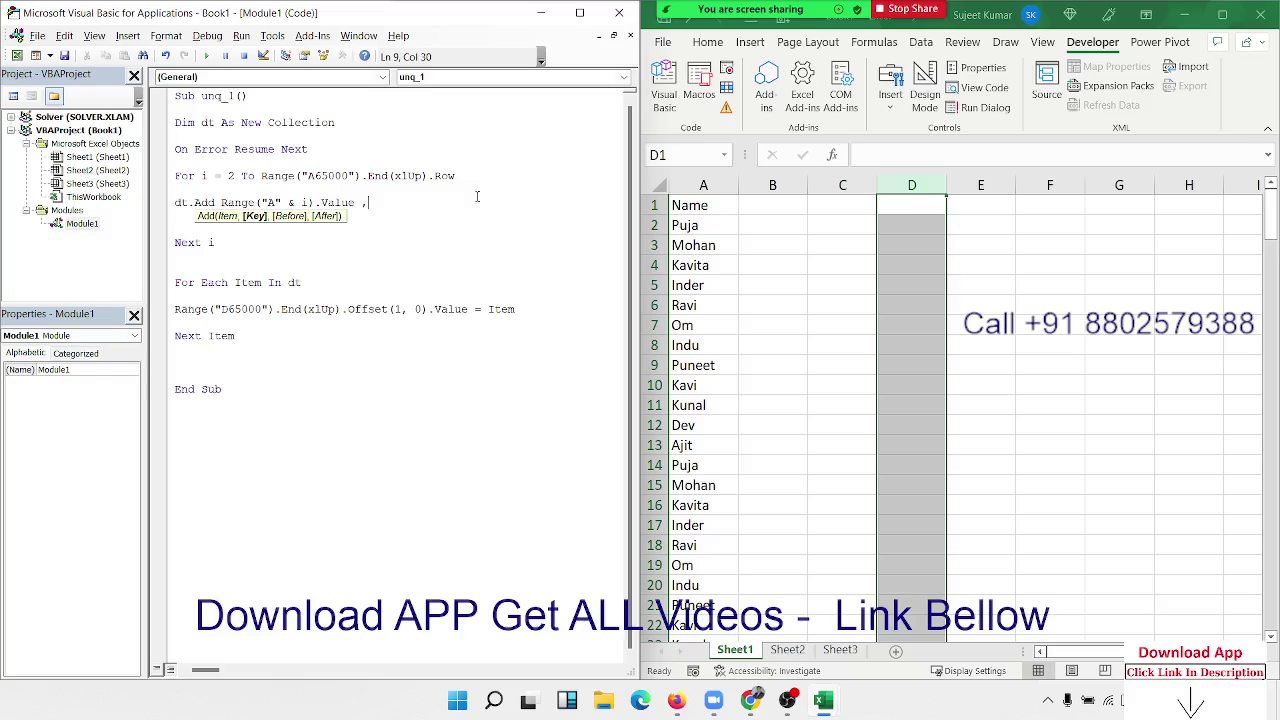
pyautogui.write('cstr')
pyautogui.write('(')
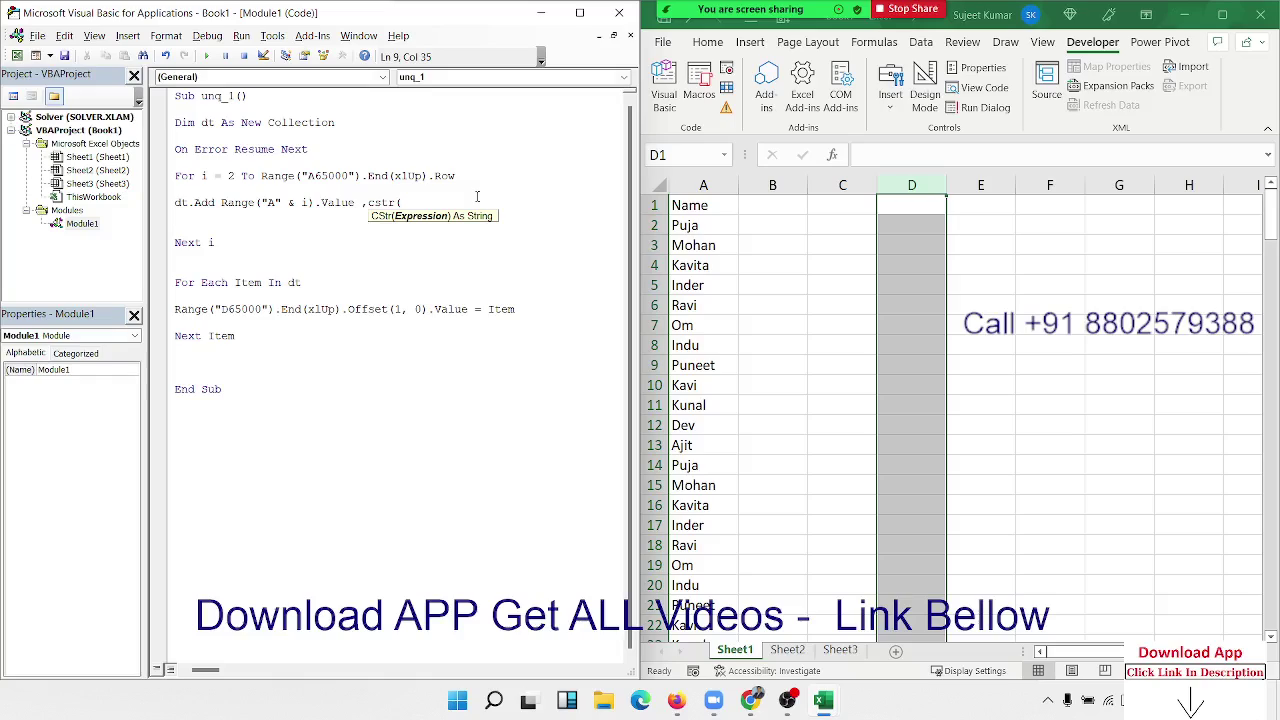
pyautogui.write('range')
pyautogui.write('("A" ')
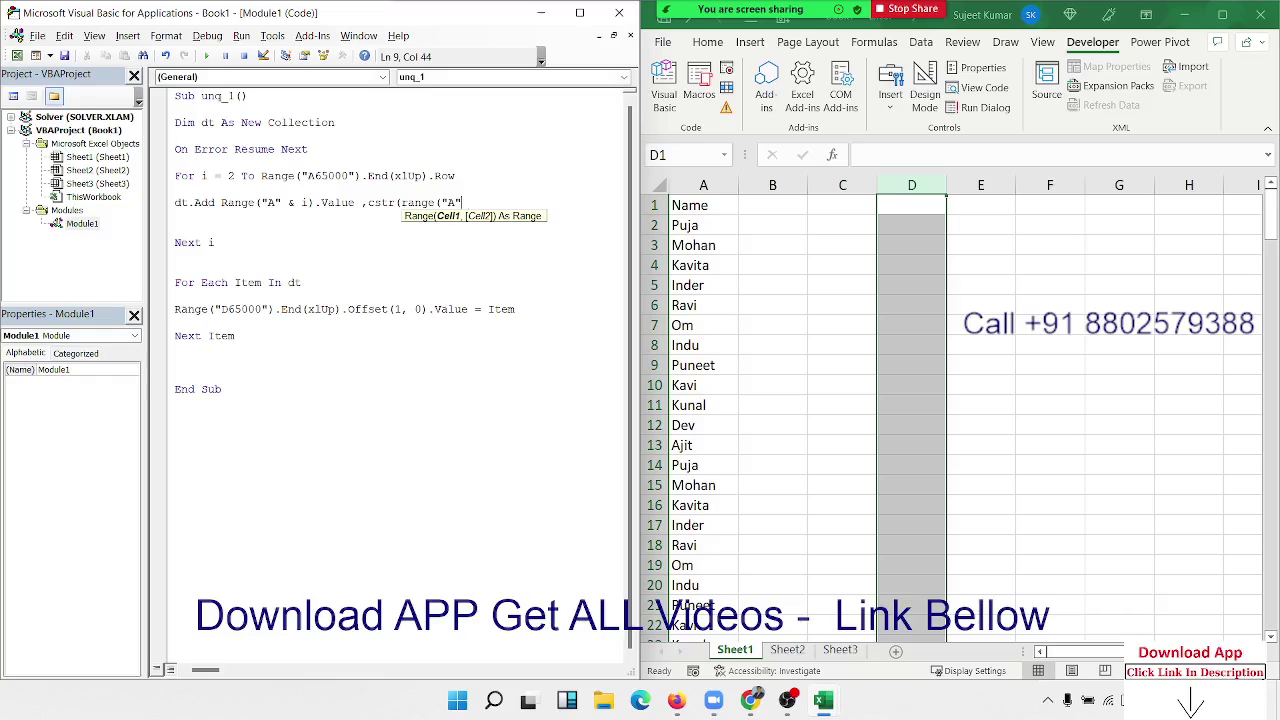
pyautogui.write('& i')
pyautogui.write(').Value')
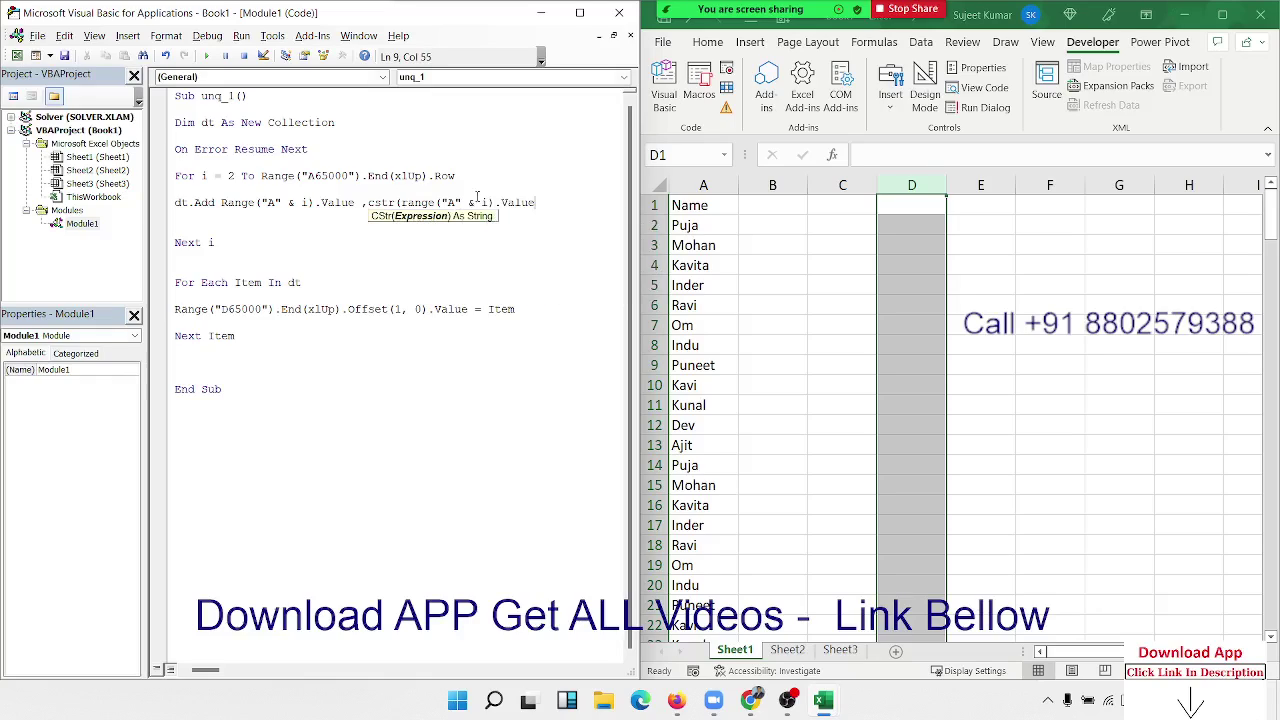
pyautogui.write(')')
pyautogui.click(504, 237)
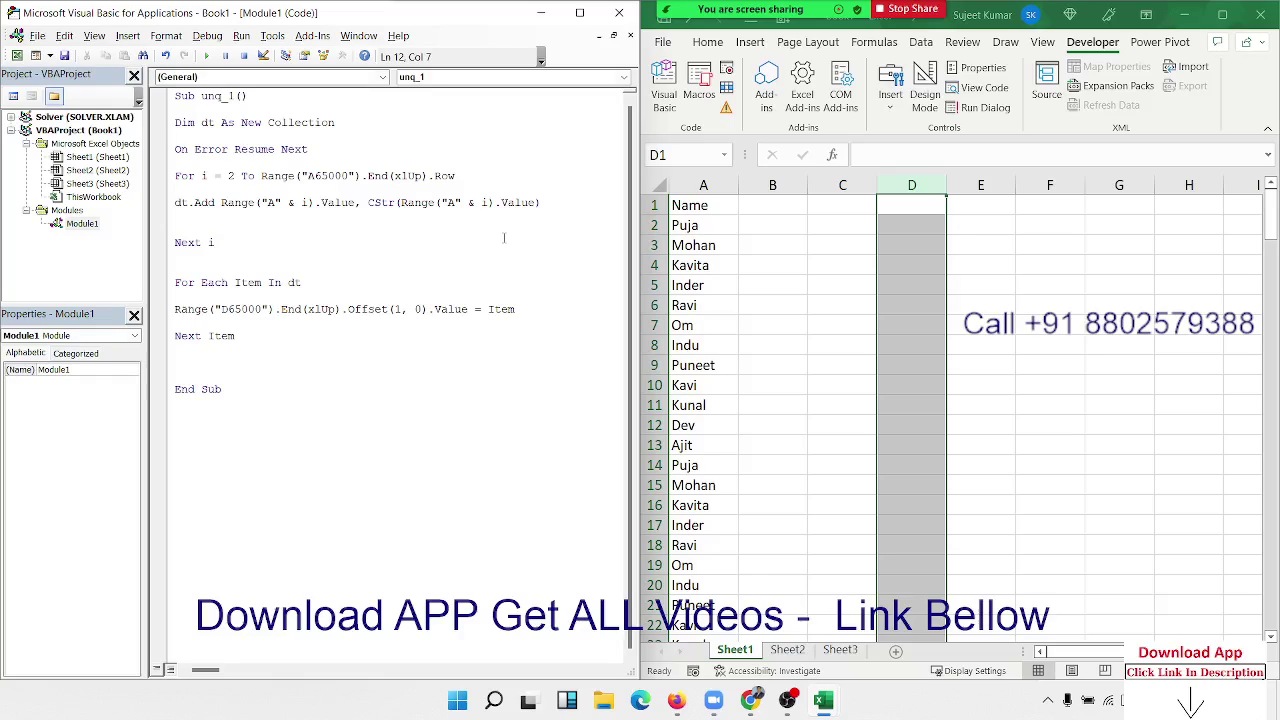
pyautogui.click(532, 234)
# Step: Run unq_1 so column D shows the 12 unique names, Puja through Ajit
pyautogui.click(206, 58)
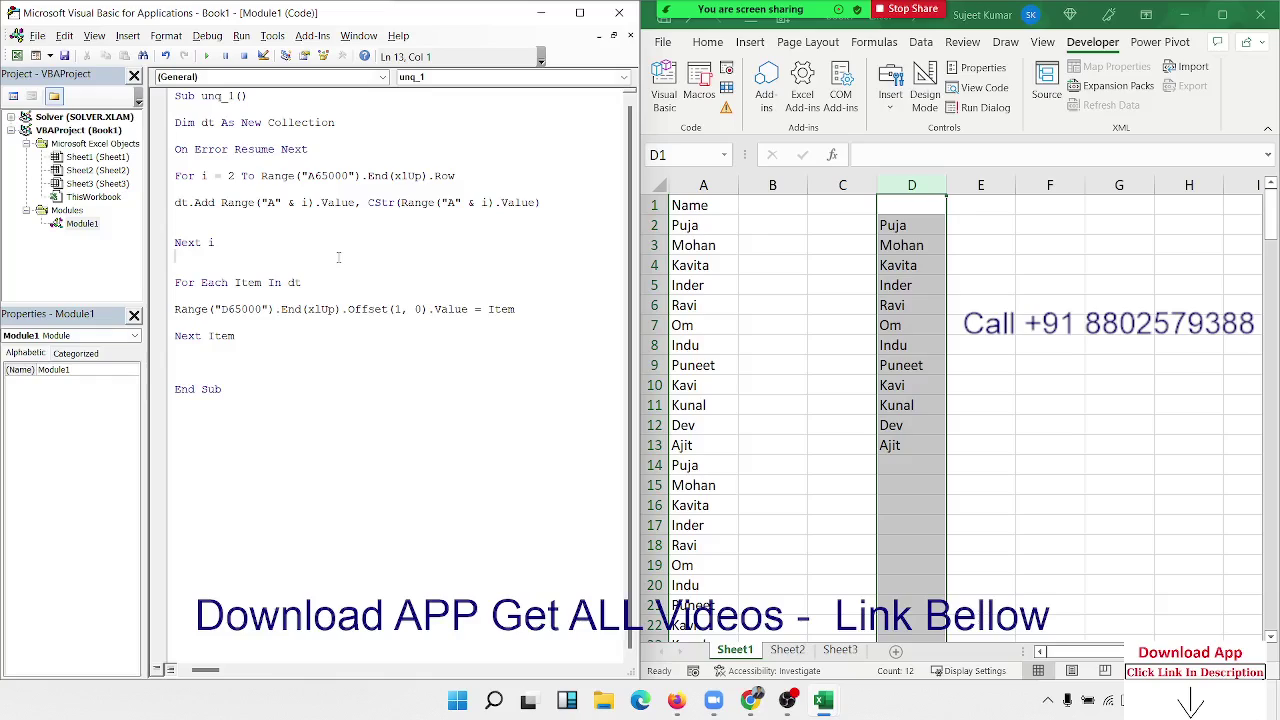
pyautogui.click(685, 228)
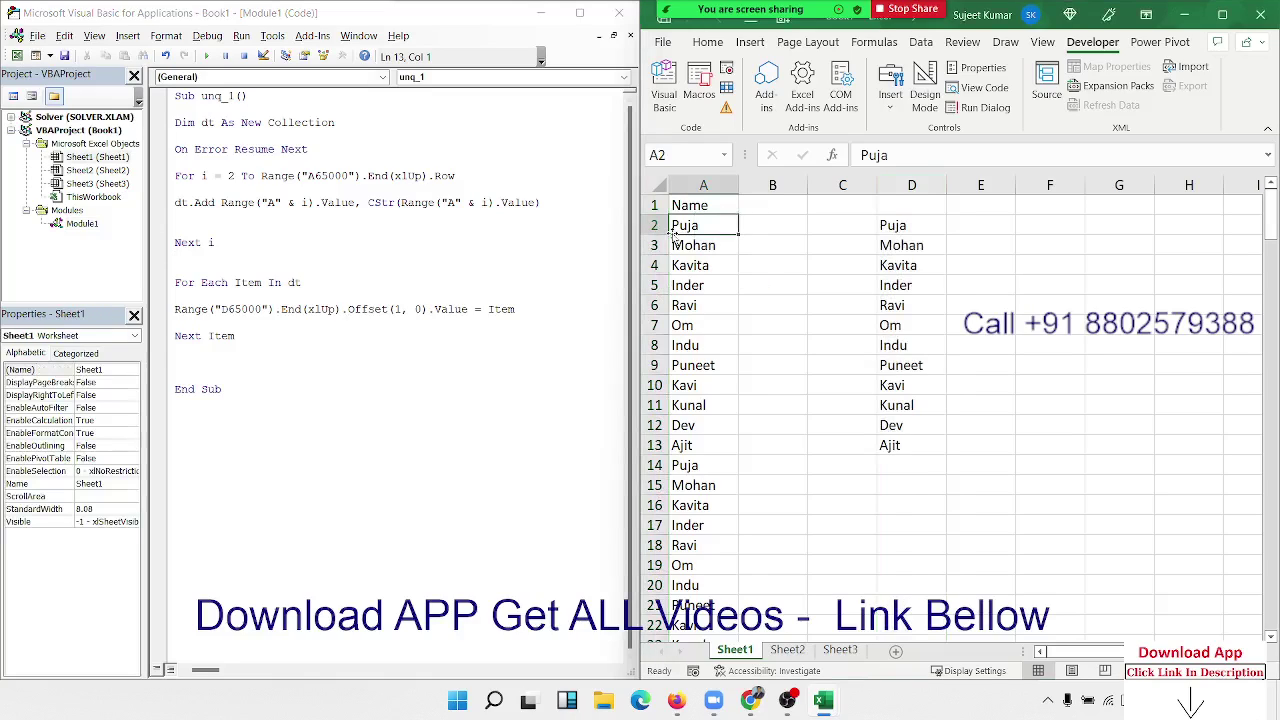
pyautogui.click(202, 461)
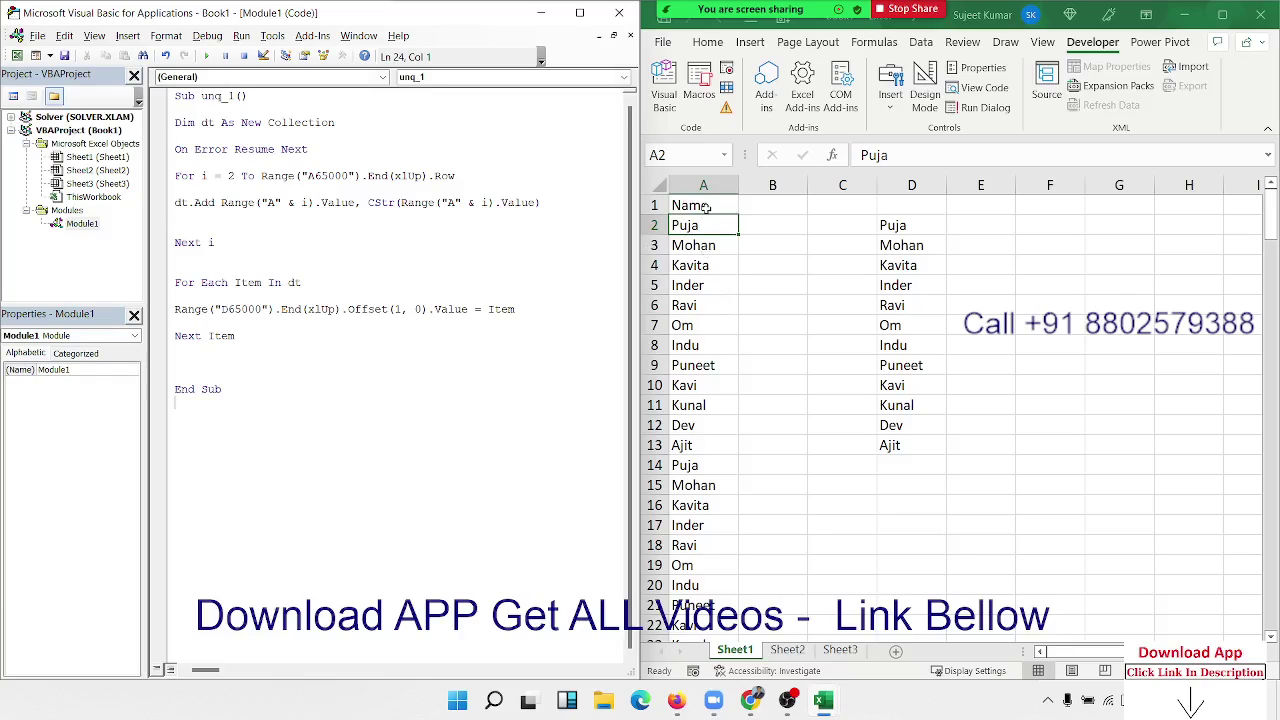
pyautogui.click(287, 350)
pyautogui.press('Return')
pyautogui.write('r=puja')
pyautogui.press('BackSpace')
pyautogui.press('BackSpace')
pyautogui.press('BackSpace')
pyautogui.press('BackSpace')
pyautogui.press('BackSpace')
pyautogui.press('BackSpace')
pyautogui.press('Up')
pyautogui.press('Up')
pyautogui.press('Up')
pyautogui.press('Up')
pyautogui.press('Up')
pyautogui.press('Up')
pyautogui.press('Up')
pyautogui.press('Up')
pyautogui.press('Up')
pyautogui.press('Up')
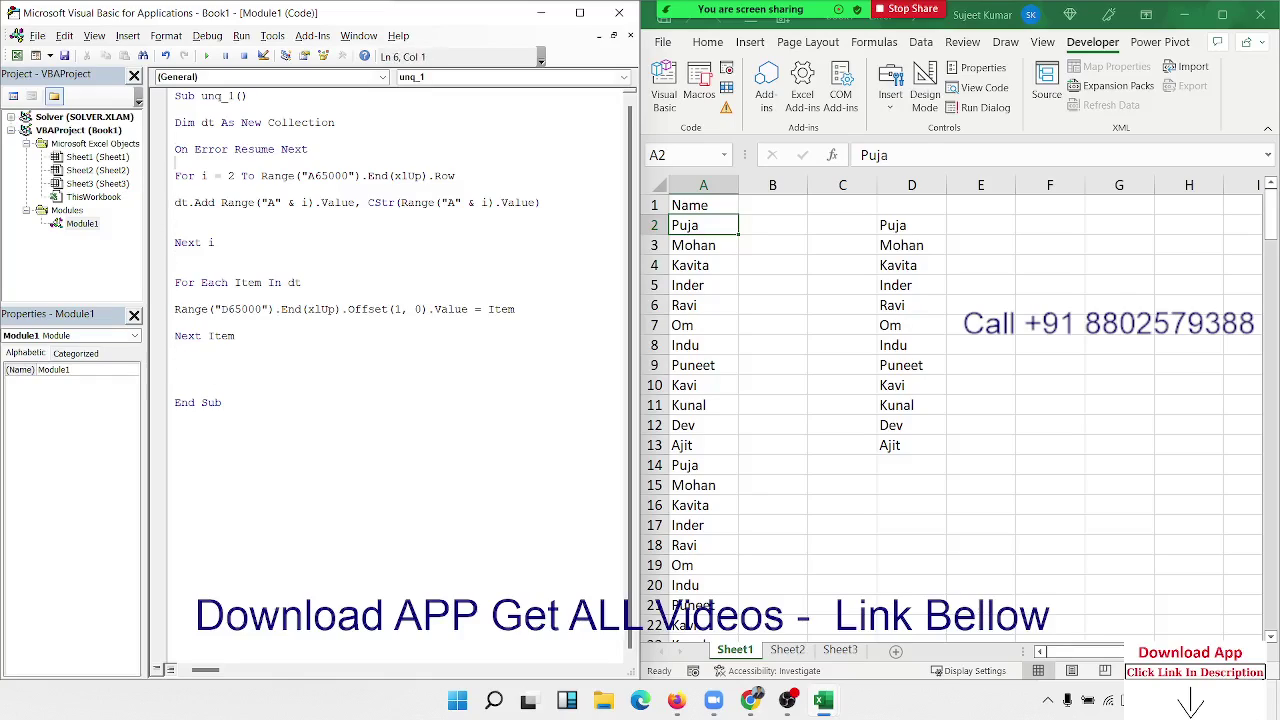
pyautogui.press('Up')
pyautogui.press('Up')
pyautogui.press('Up')
pyautogui.hotkey('shift', 'Down')
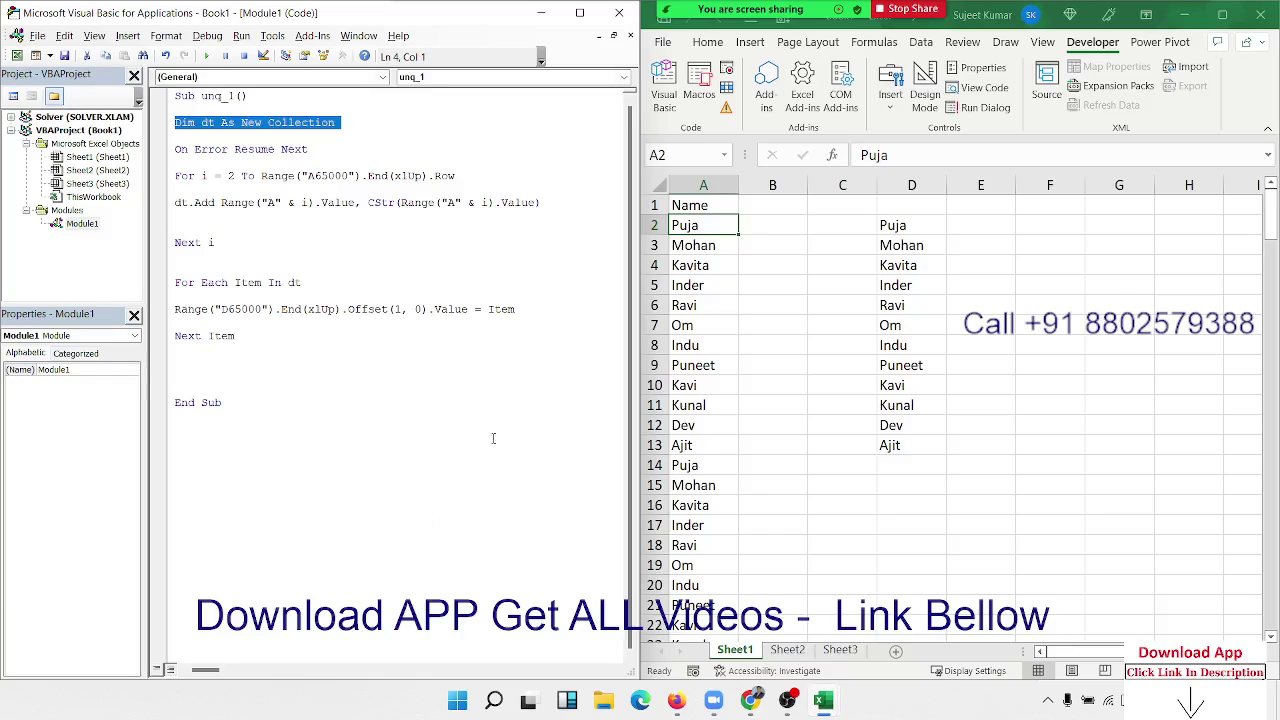
pyautogui.moveTo(381, 202); pyautogui.dragTo(586, 217)
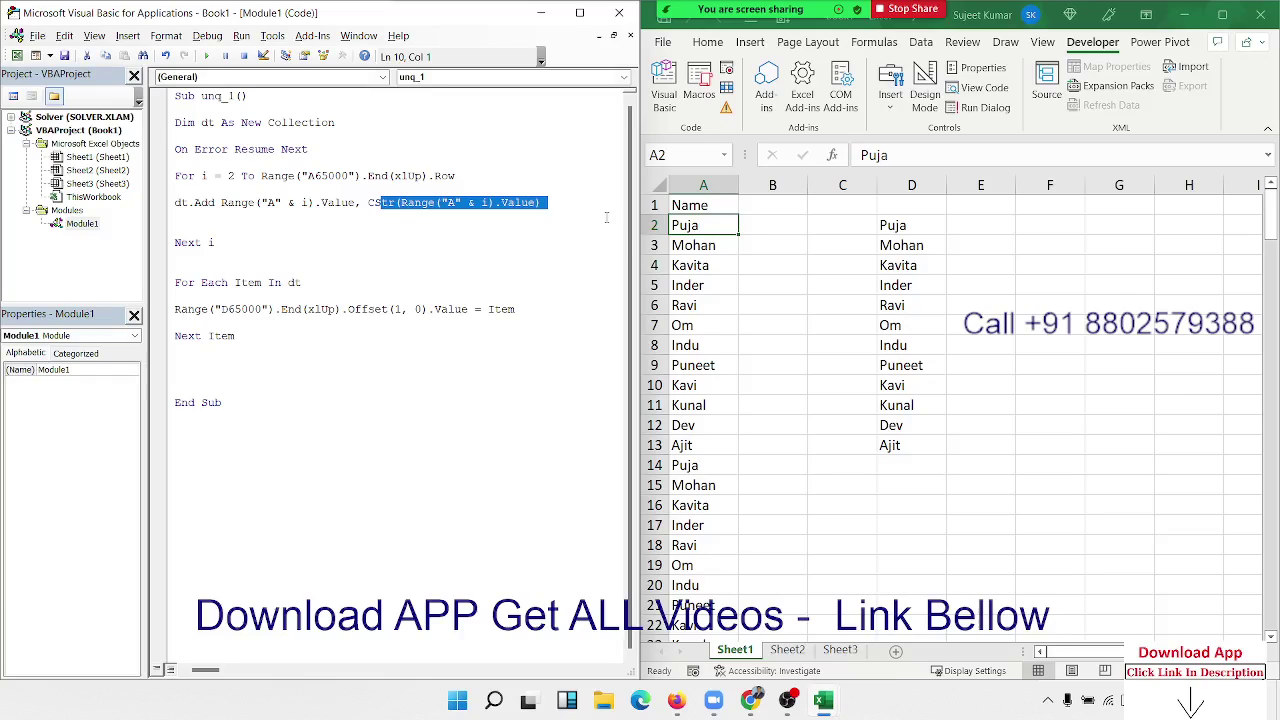
pyautogui.click(300, 242)
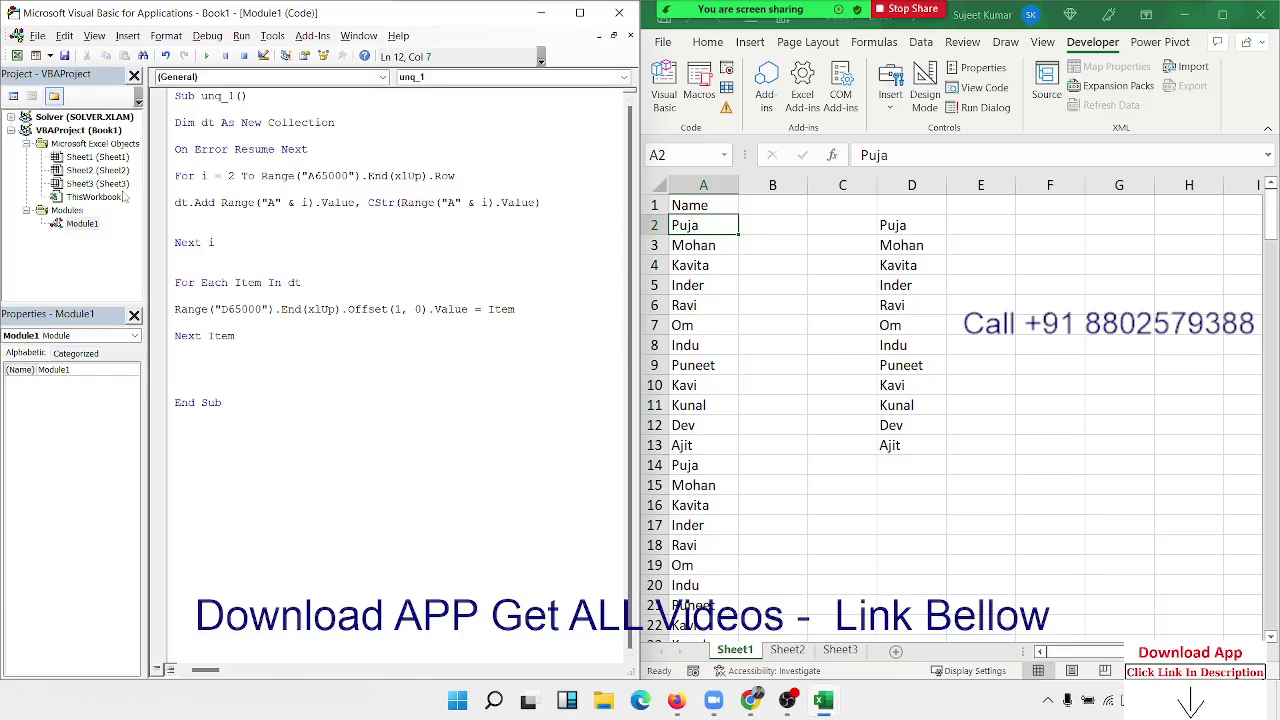
pyautogui.doubleClick(203, 203)
pyautogui.click(367, 202)
pyautogui.moveTo(367, 202); pyautogui.dragTo(566, 203)
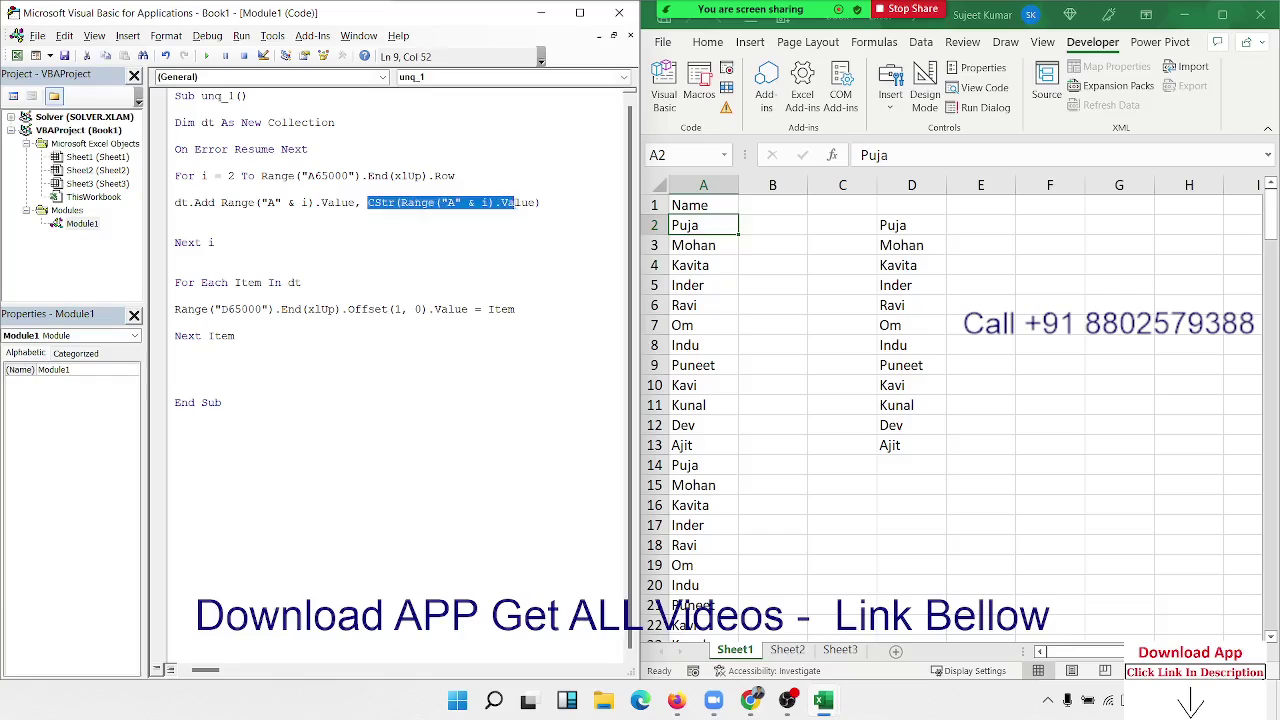
pyautogui.click(299, 254)
pyautogui.moveTo(305, 149); pyautogui.dragTo(174, 149)
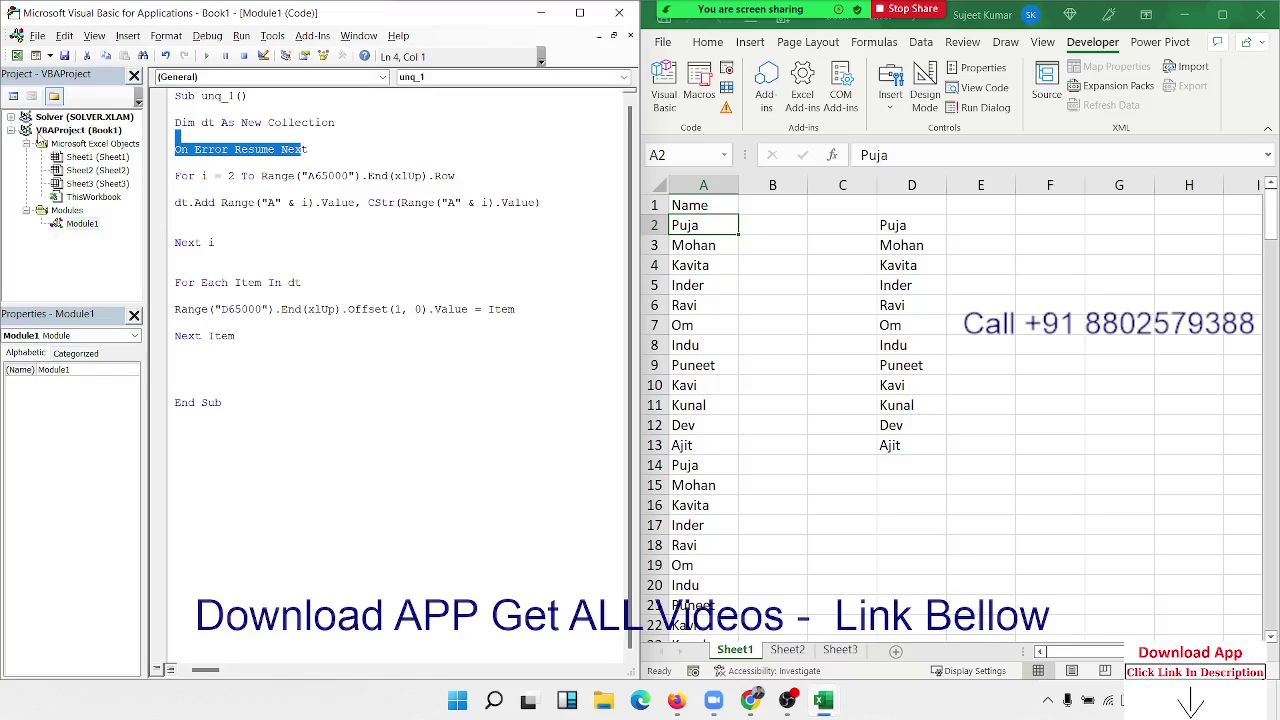
pyautogui.click(165, 309)
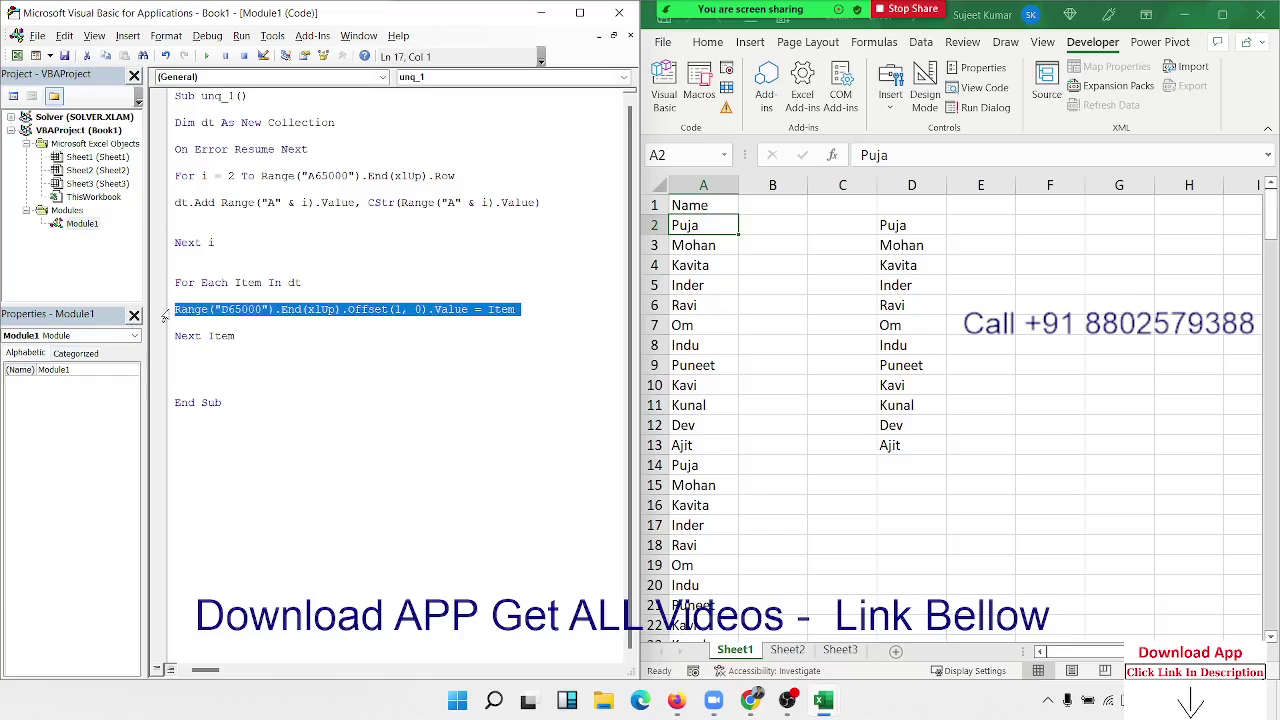
pyautogui.click(174, 290)
pyautogui.click(182, 202)
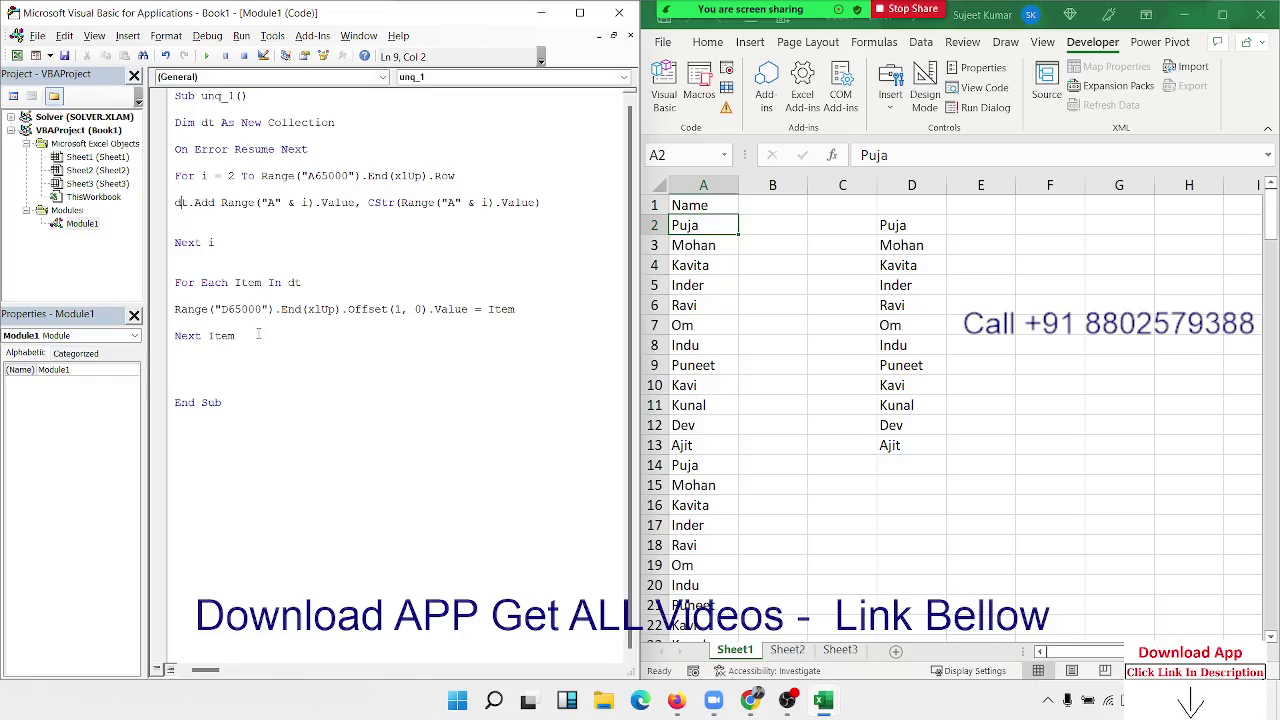
pyautogui.doubleClick(222, 336)
pyautogui.moveTo(221, 309); pyautogui.dragTo(257, 311)
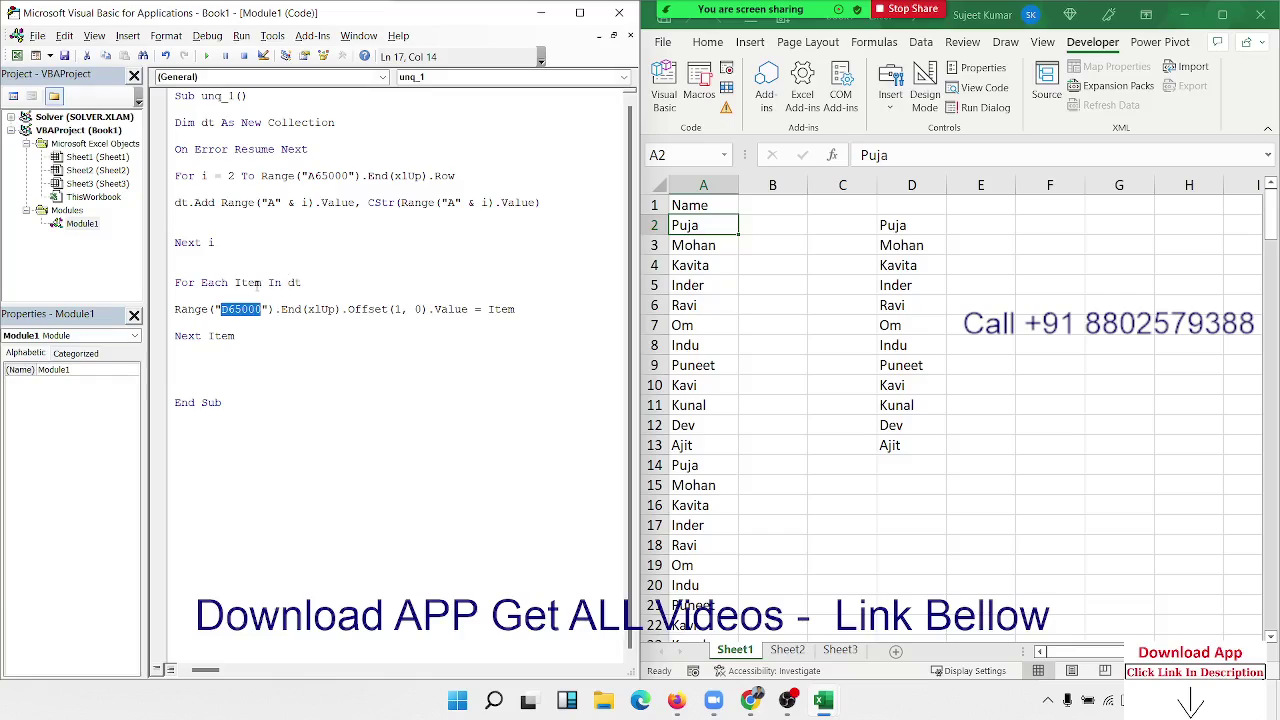
pyautogui.doubleClick(250, 283)
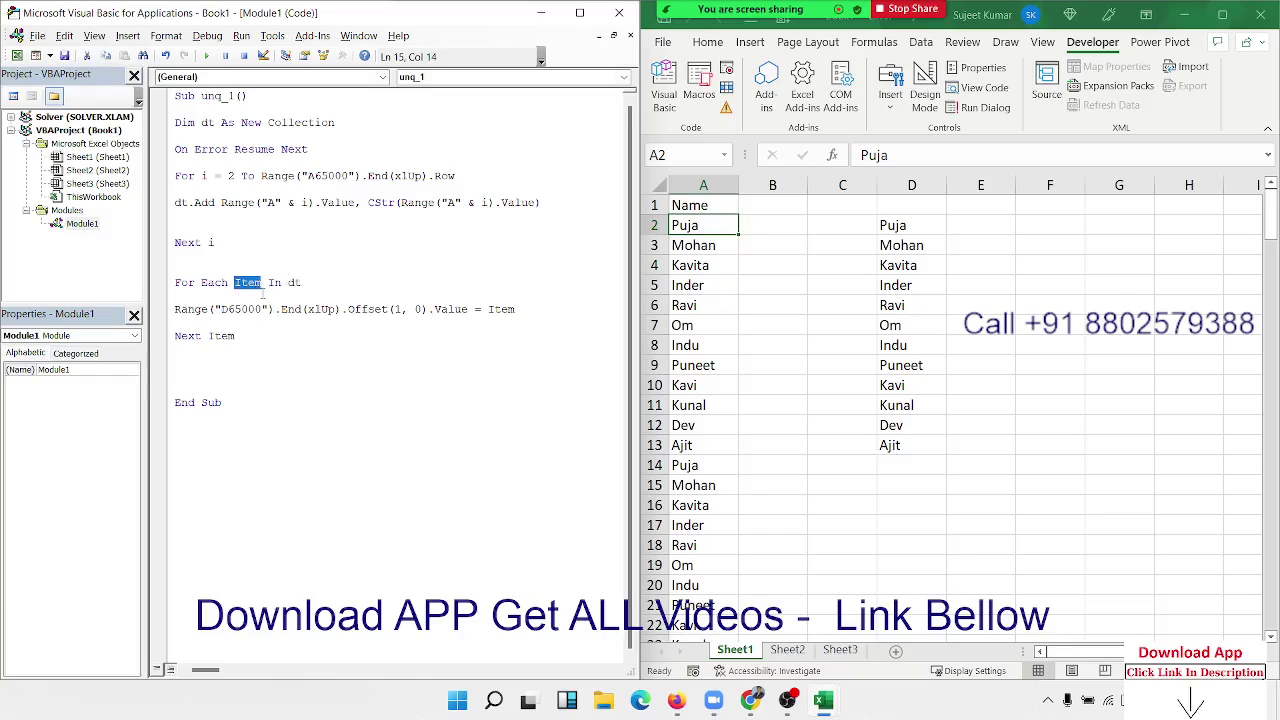
pyautogui.click(283, 309)
# Step: Enter 2 in cell E2 and start typing pc-1 in B2
pyautogui.press('Up')
pyautogui.press('Up')
pyautogui.press('Up')
pyautogui.press('Up')
pyautogui.press('Up')
pyautogui.click(289, 202)
pyautogui.click(897, 232)
pyautogui.click(957, 228)
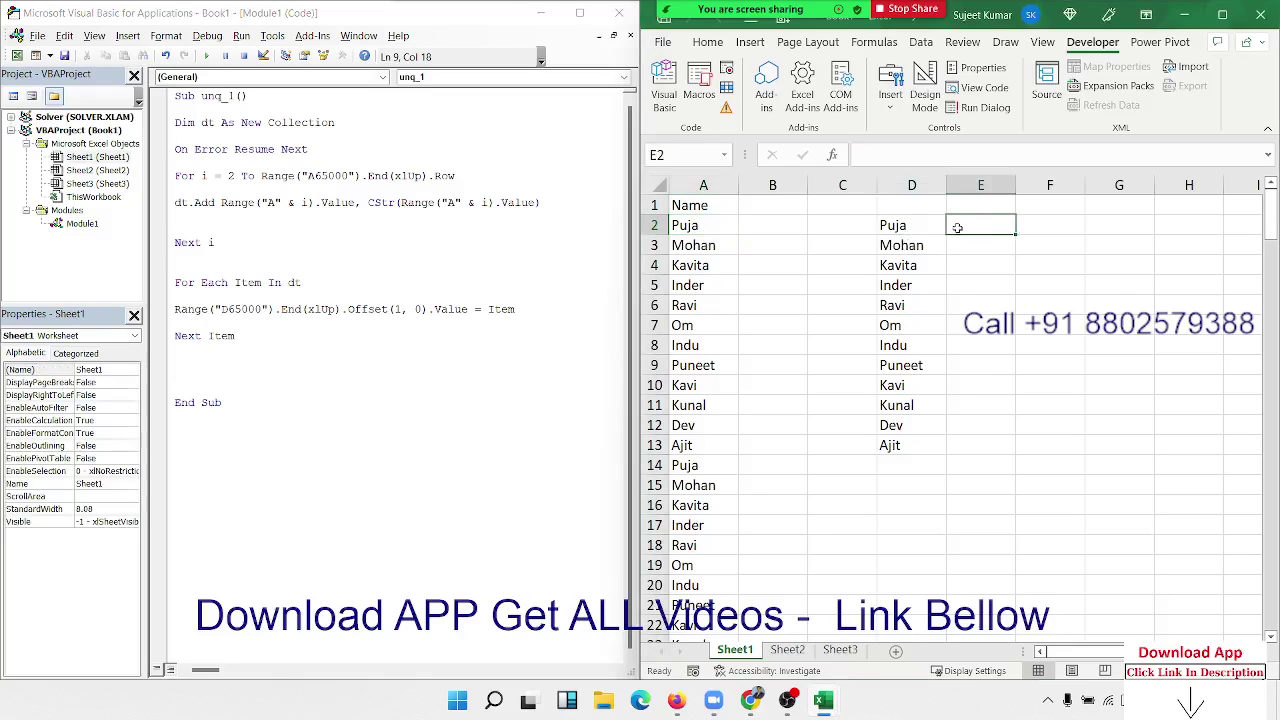
pyautogui.write('2')
pyautogui.press('Return')
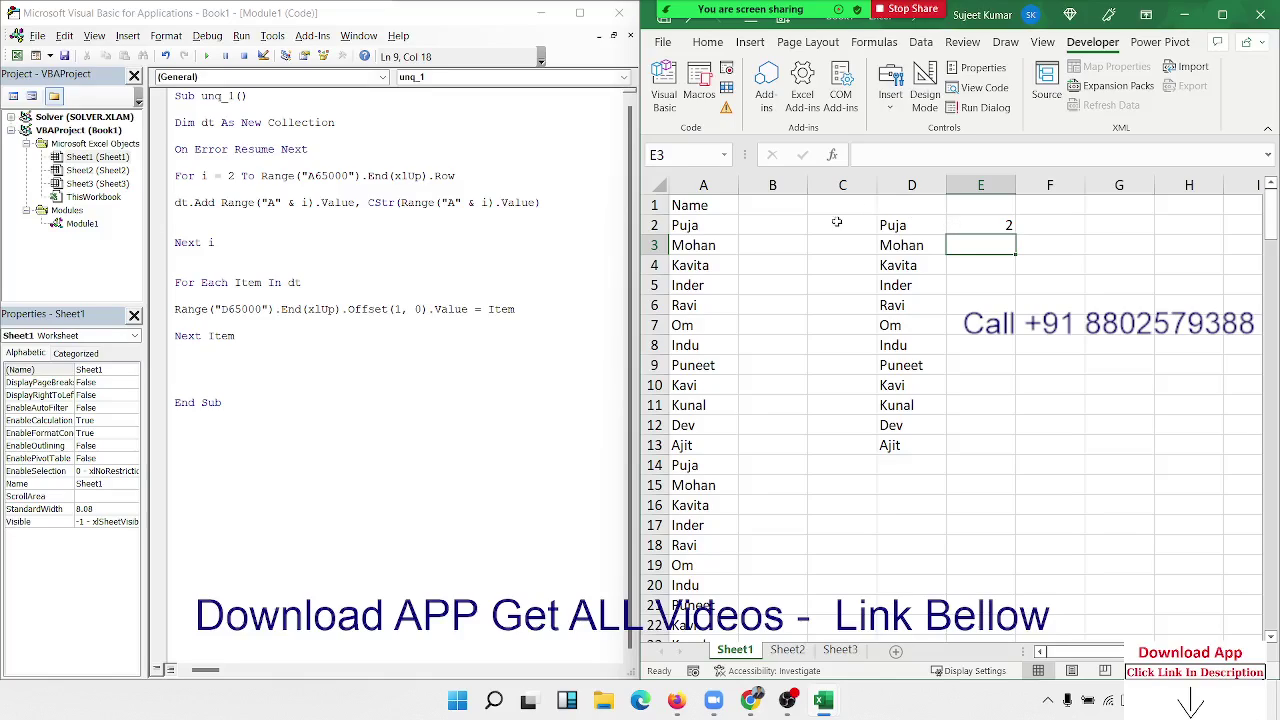
pyautogui.click(797, 222)
pyautogui.write('pc')
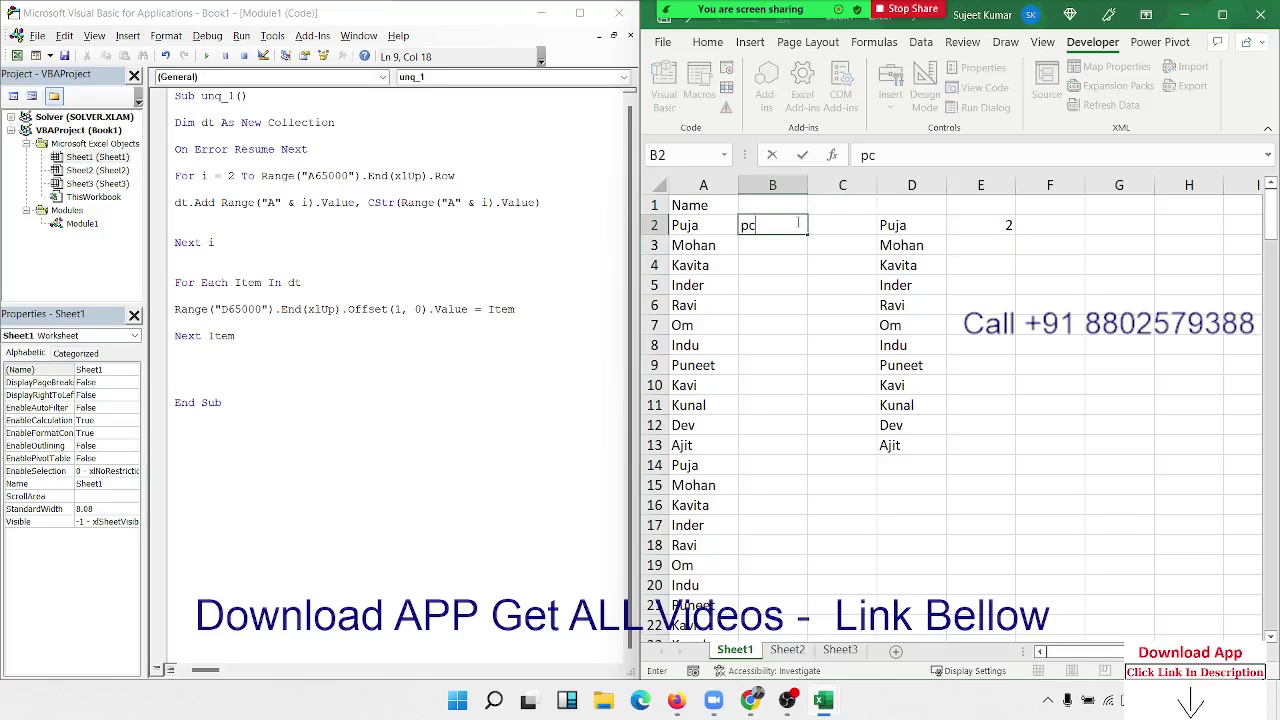
pyautogui.write('-1')
# Step: Label B2 pc-1 and B14, beside the second Puja, pc1
pyautogui.click(766, 405)
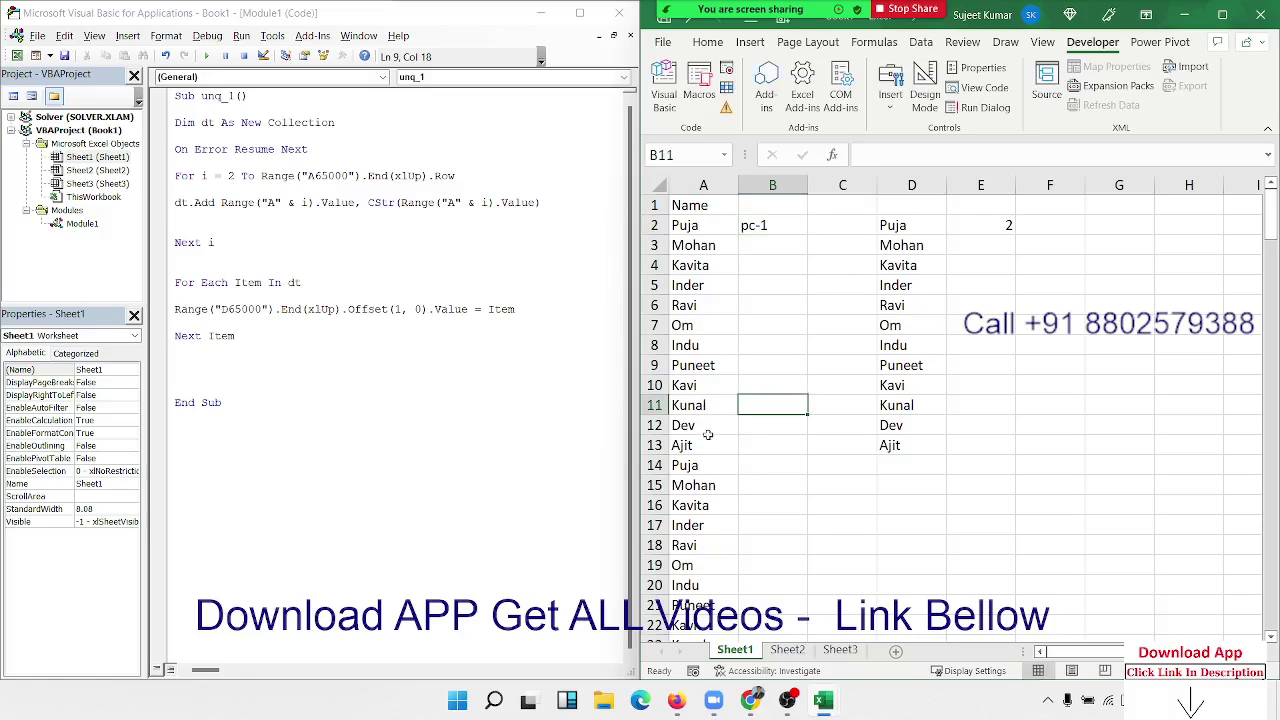
pyautogui.click(709, 449)
pyautogui.click(713, 505)
pyautogui.click(708, 545)
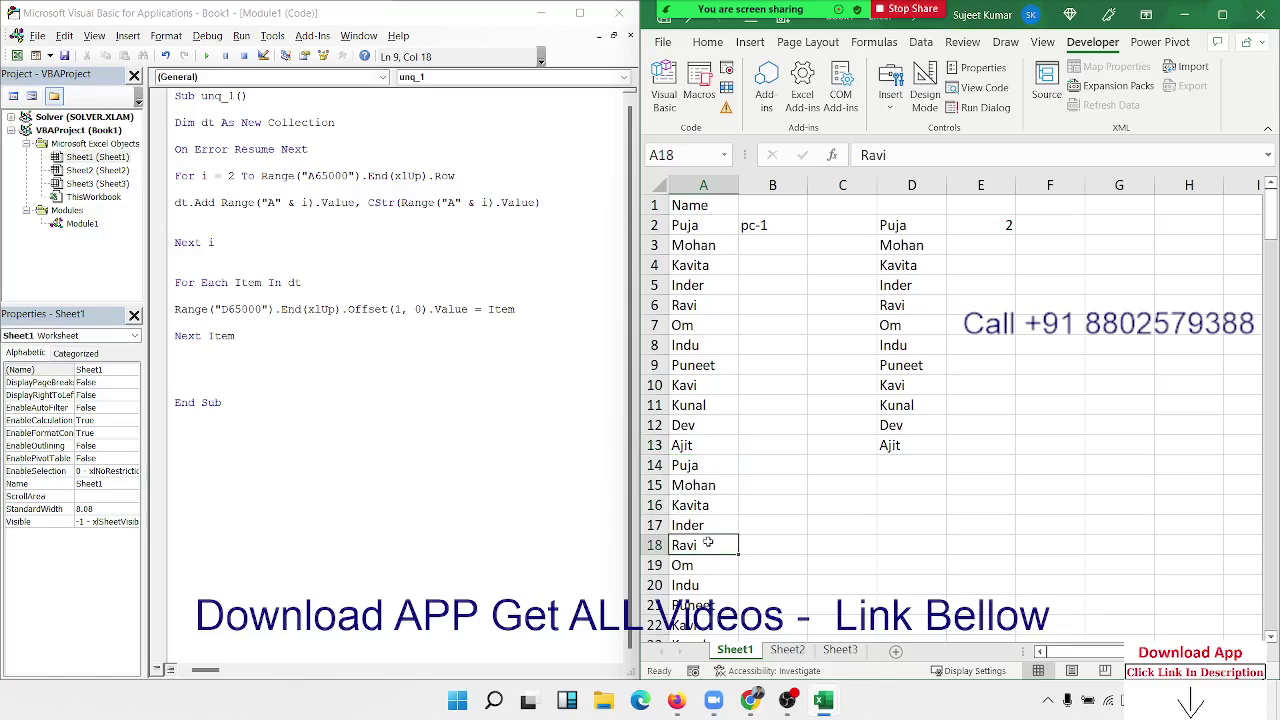
pyautogui.click(713, 522)
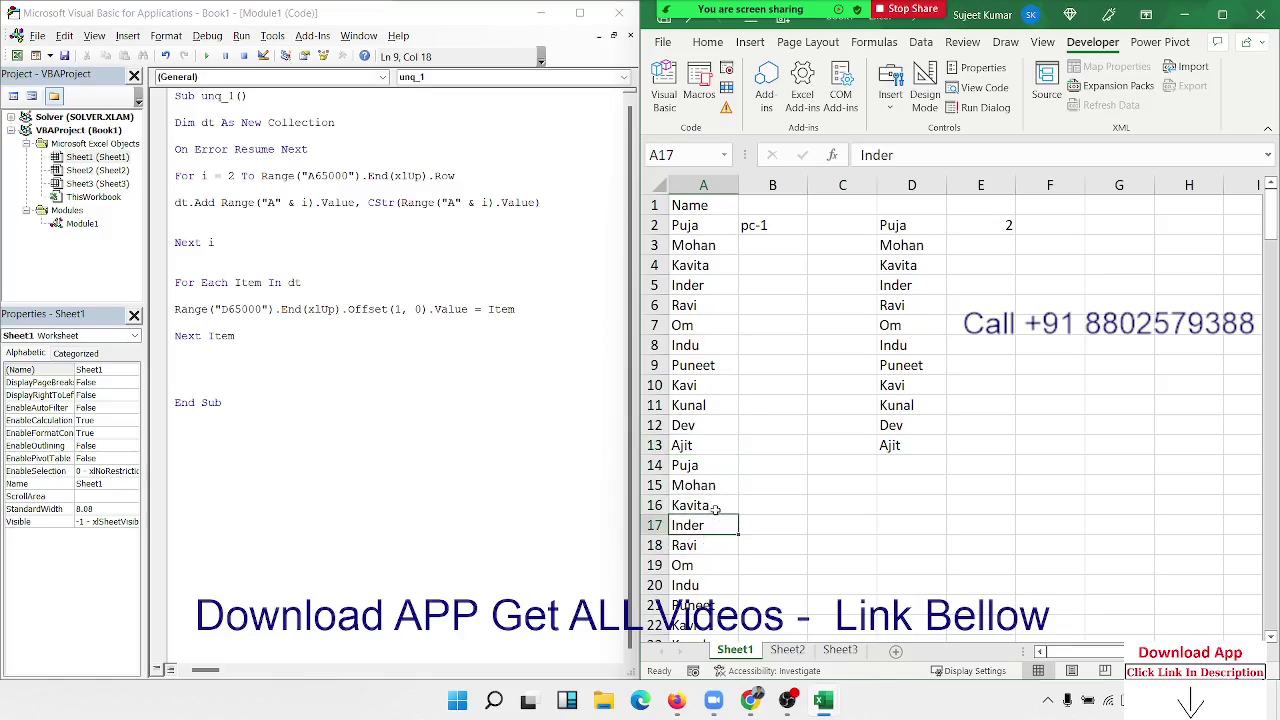
pyautogui.click(707, 462)
pyautogui.click(746, 463)
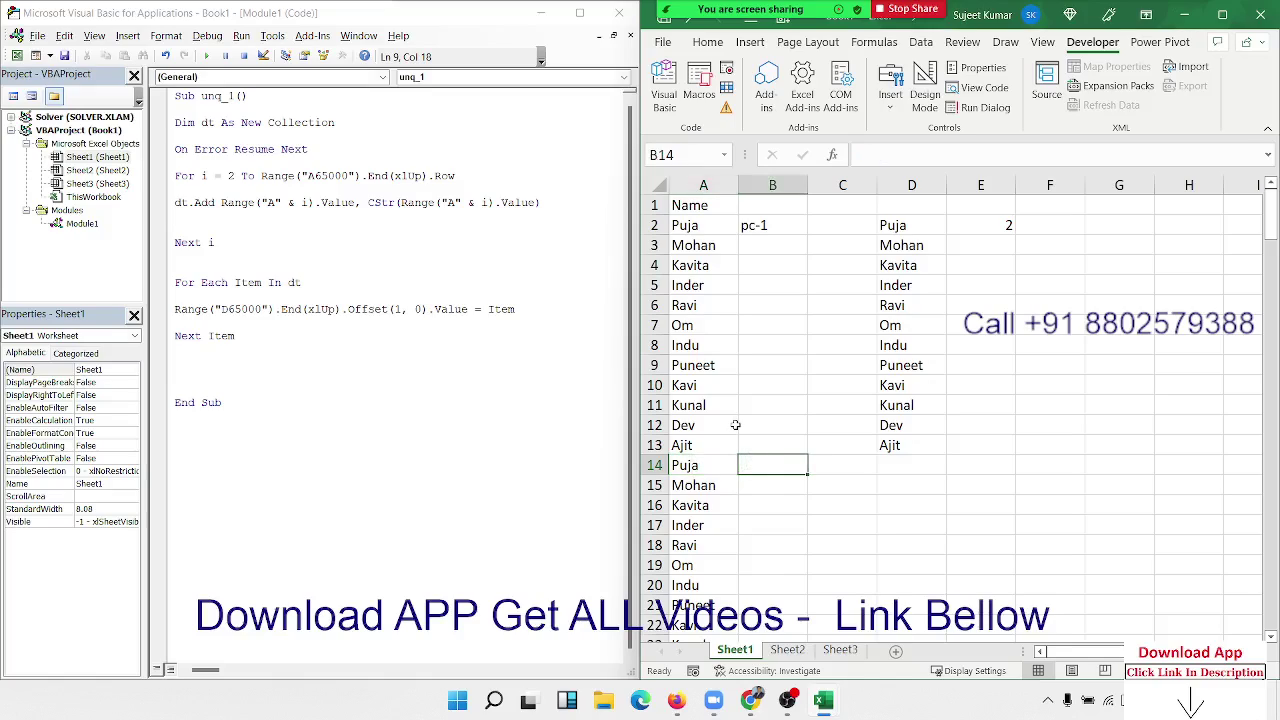
pyautogui.write('pc')
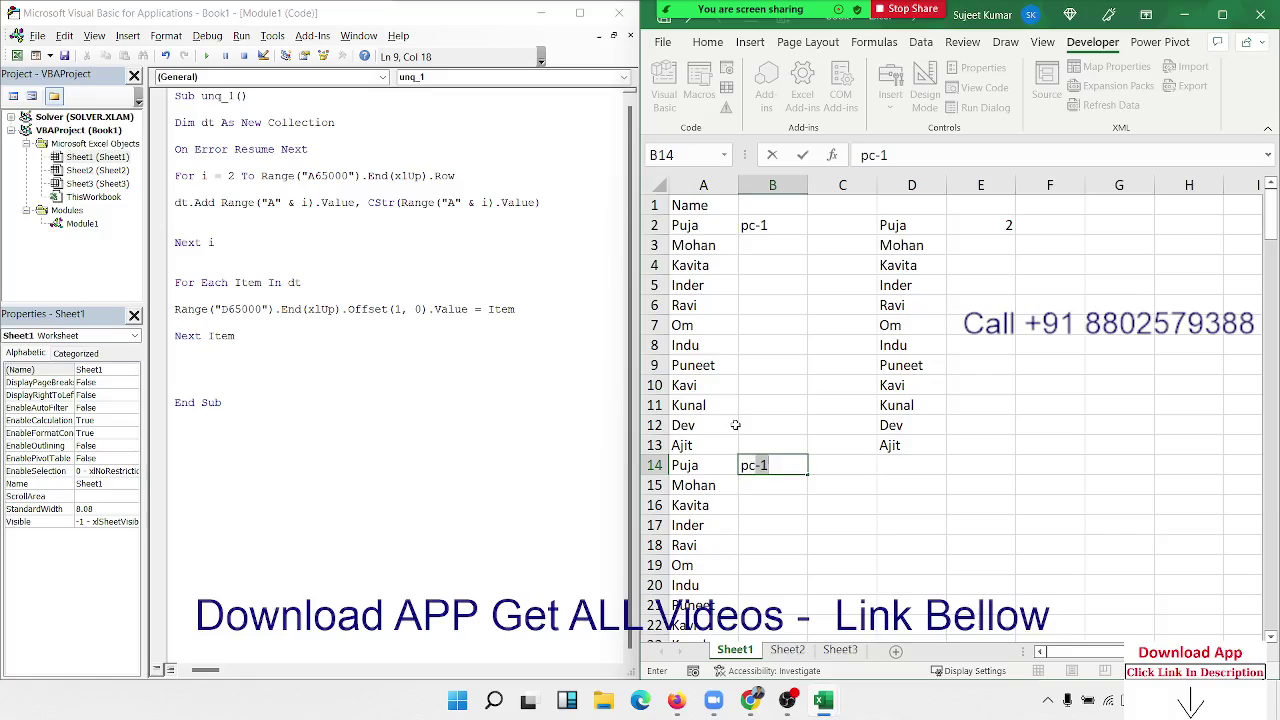
pyautogui.write('2')
pyautogui.press('Return')
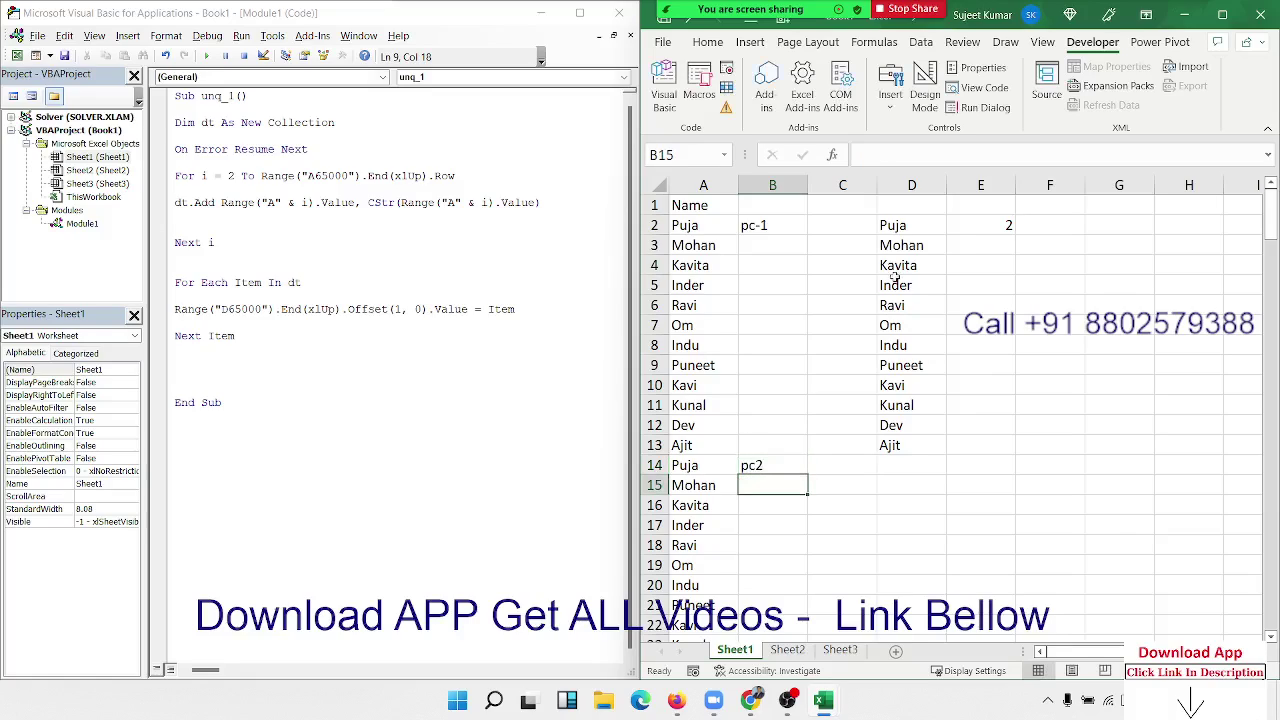
pyautogui.doubleClick(776, 465)
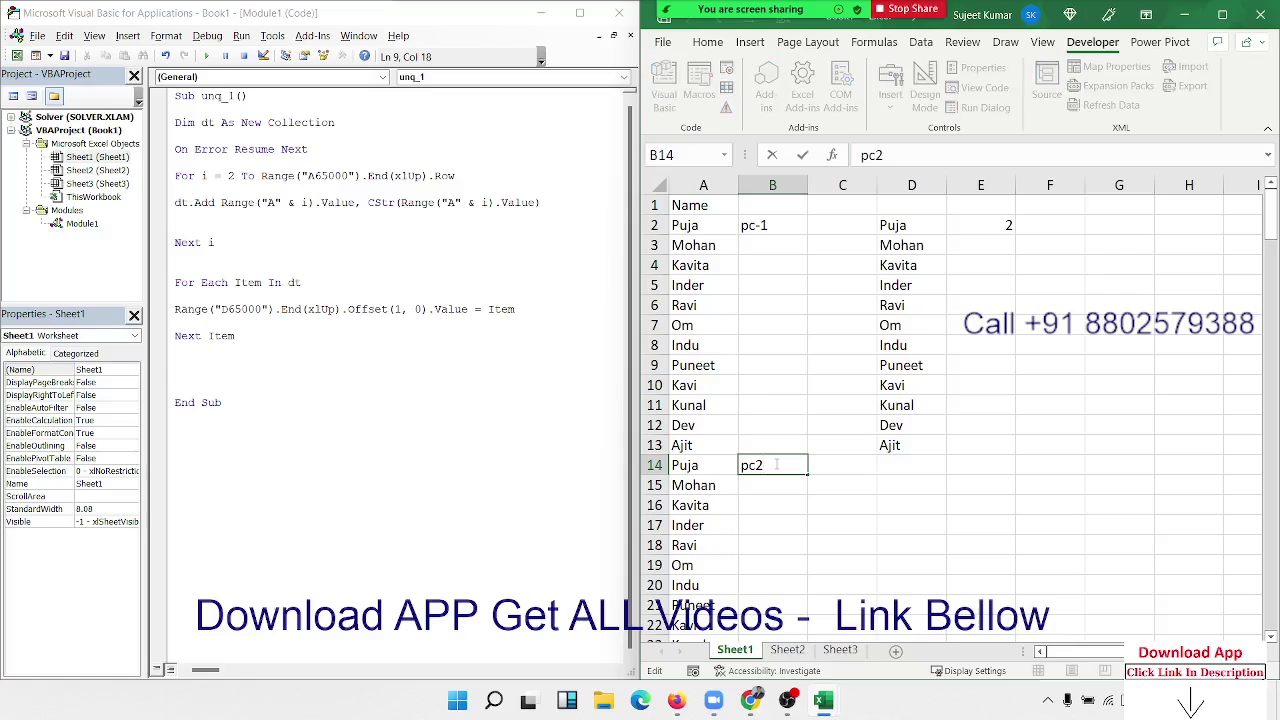
pyautogui.press('BackSpace')
pyautogui.write('1')
pyautogui.press('Return')
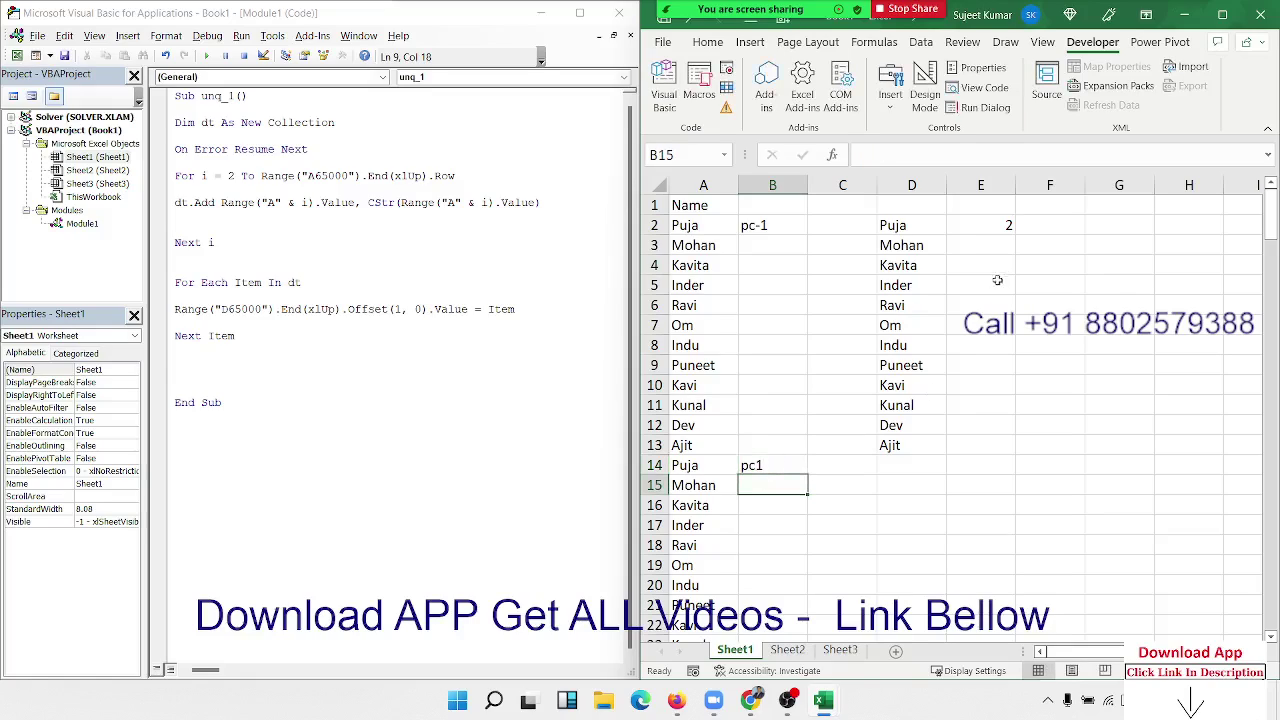
# Step: Empty the test value in E2 and move across row 2 to D2
pyautogui.click(1006, 225)
pyautogui.write('1')
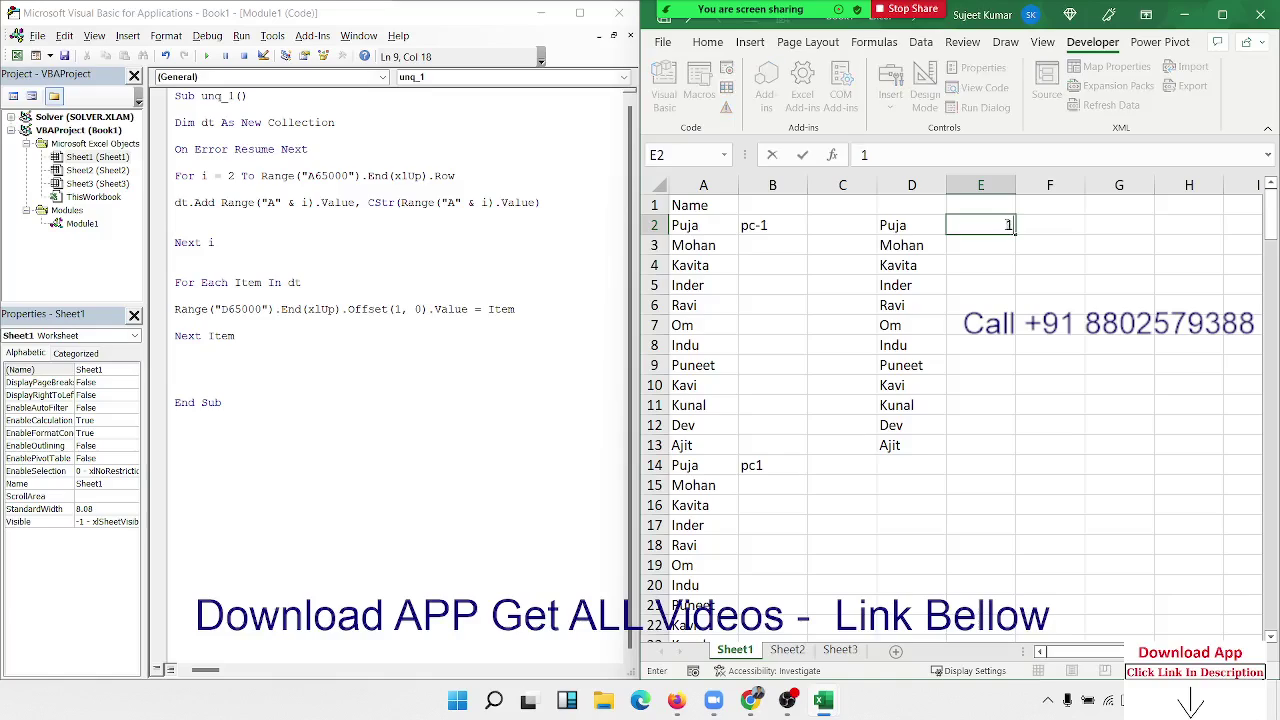
pyautogui.press('Return')
pyautogui.press('Up')
pyautogui.press('Left')
pyautogui.press('Left')
pyautogui.press('Left')
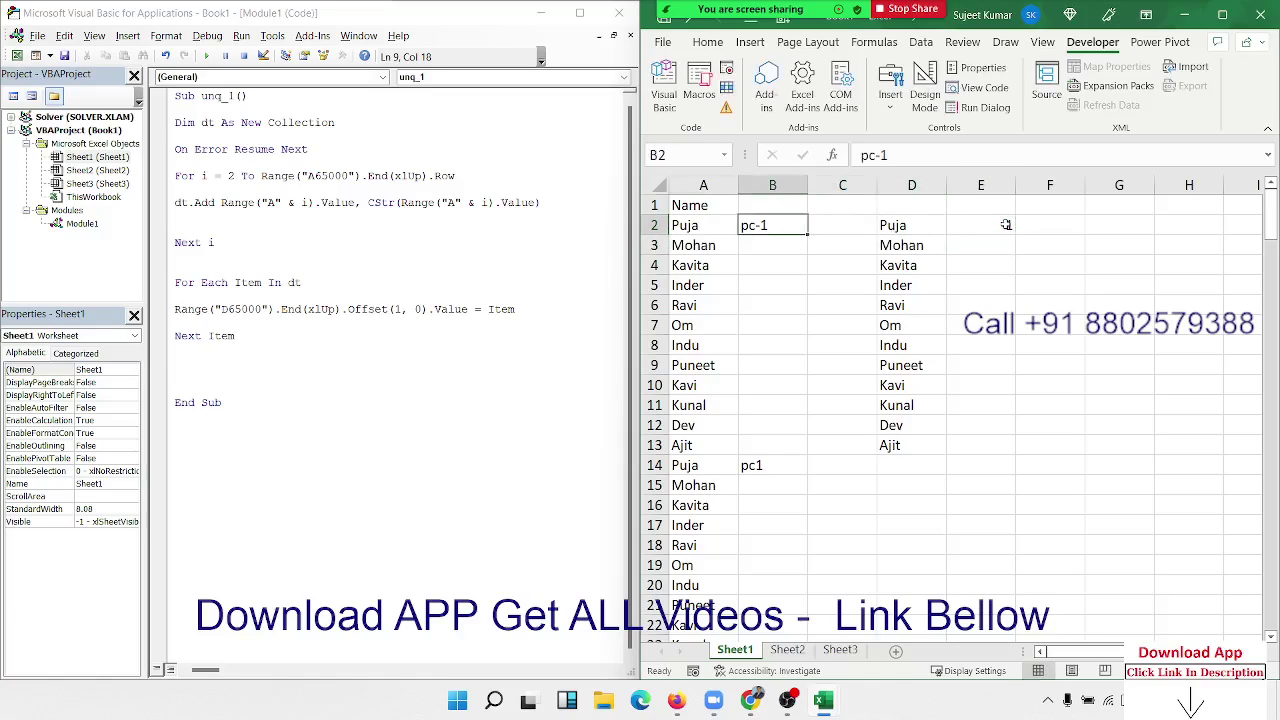
pyautogui.press('Left')
pyautogui.press('Right')
pyautogui.press('Left')
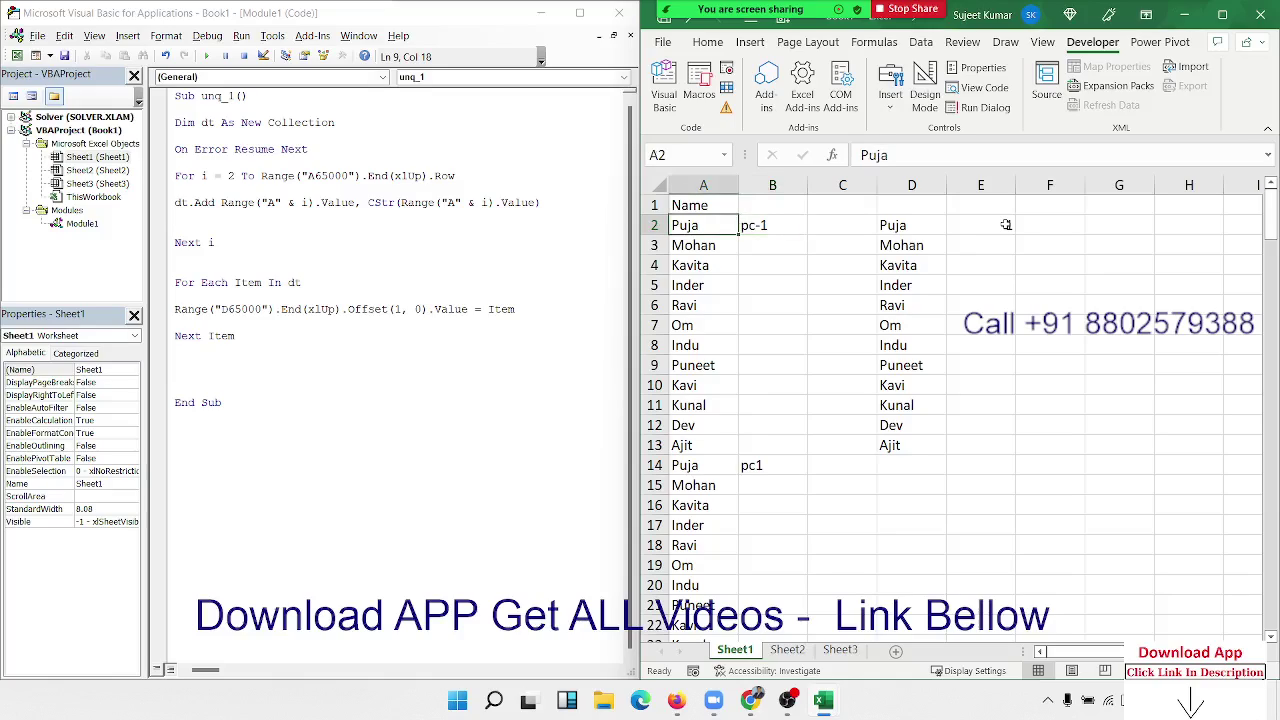
pyautogui.press('Right')
pyautogui.press('Right')
pyautogui.press('Right')
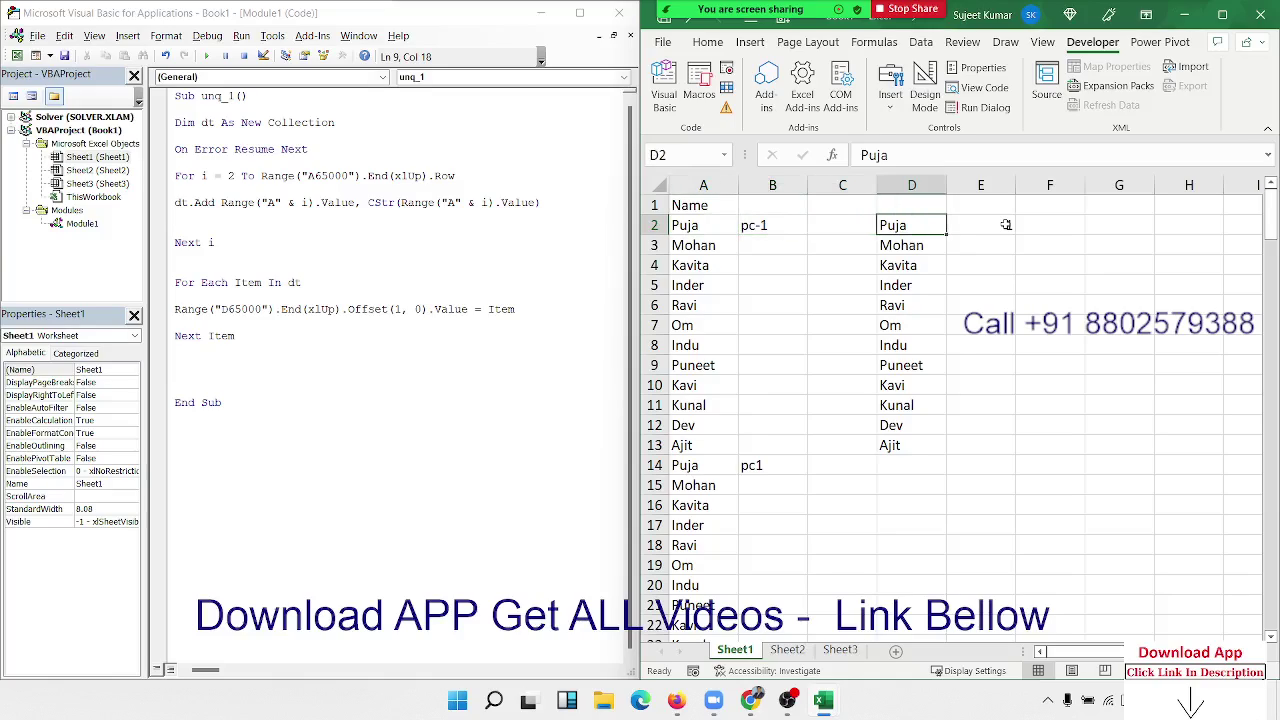